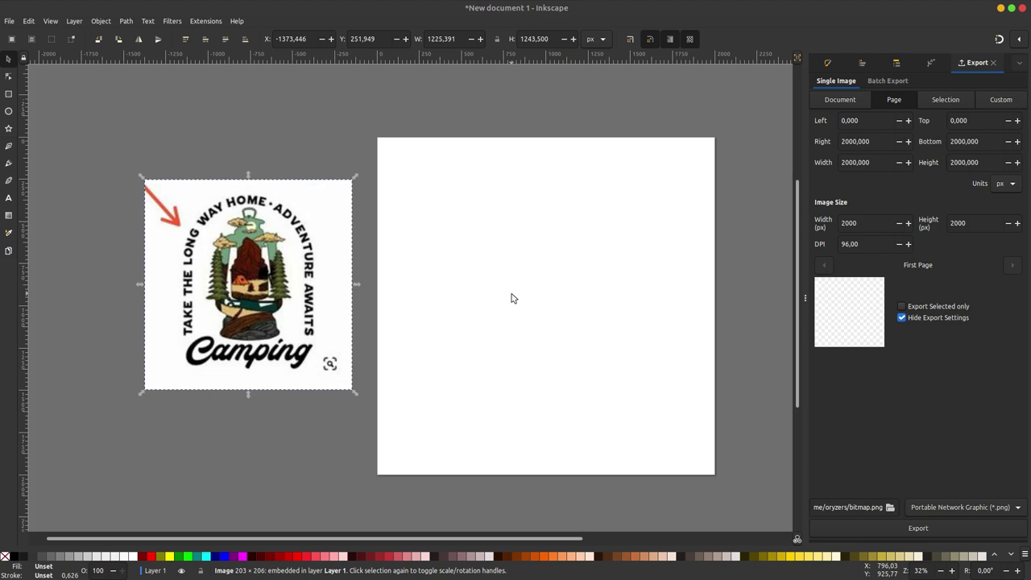
Step: Nudge the reference camping badge image a little up and left beside the page
{"action": "left_click_drag", "start_coordinate": [256, 311], "coordinate": [241, 306]}
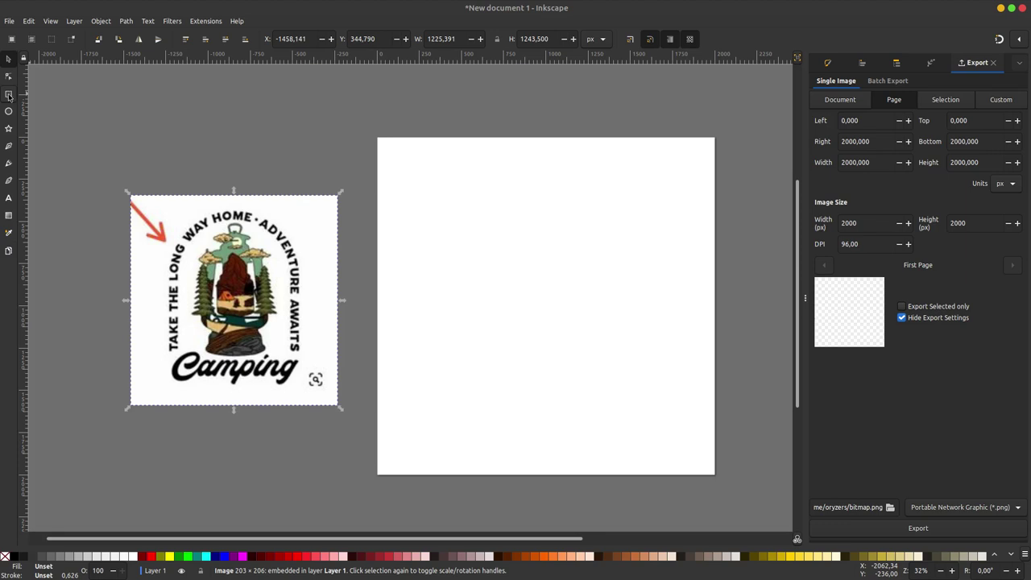
Step: Draw a tall rectangle in the page centre and round its ends fully into a pill
{"action": "left_click", "coordinate": [9, 95]}
{"action": "mouse_move", "coordinate": [484, 195]}
{"action": "left_mouse_down"}
{"action": "mouse_move", "coordinate": [520, 271]}
{"action": "mouse_move", "coordinate": [639, 434]}
{"action": "left_mouse_up"}
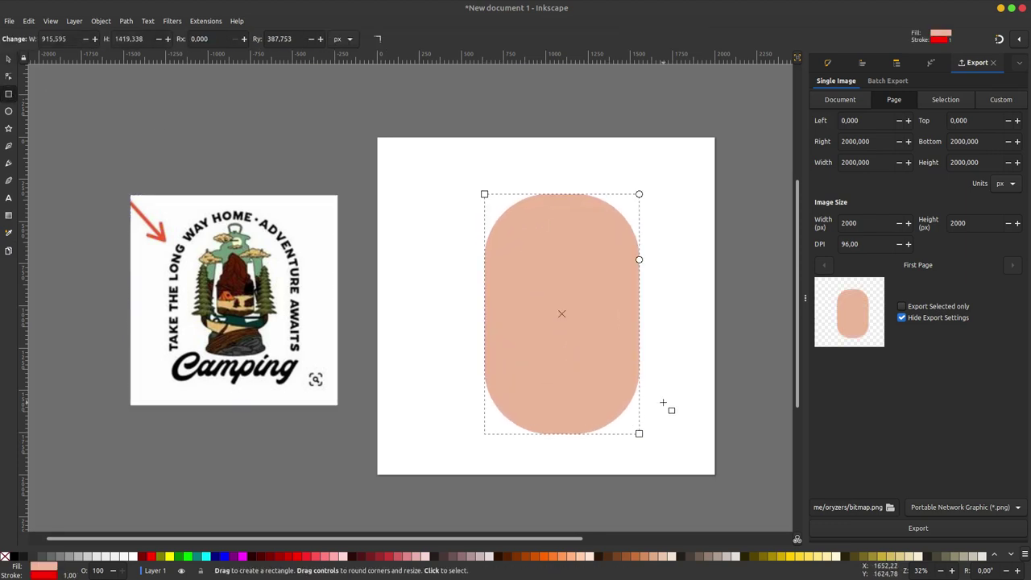
{"action": "left_click_drag", "start_coordinate": [639, 259], "coordinate": [643, 184]}
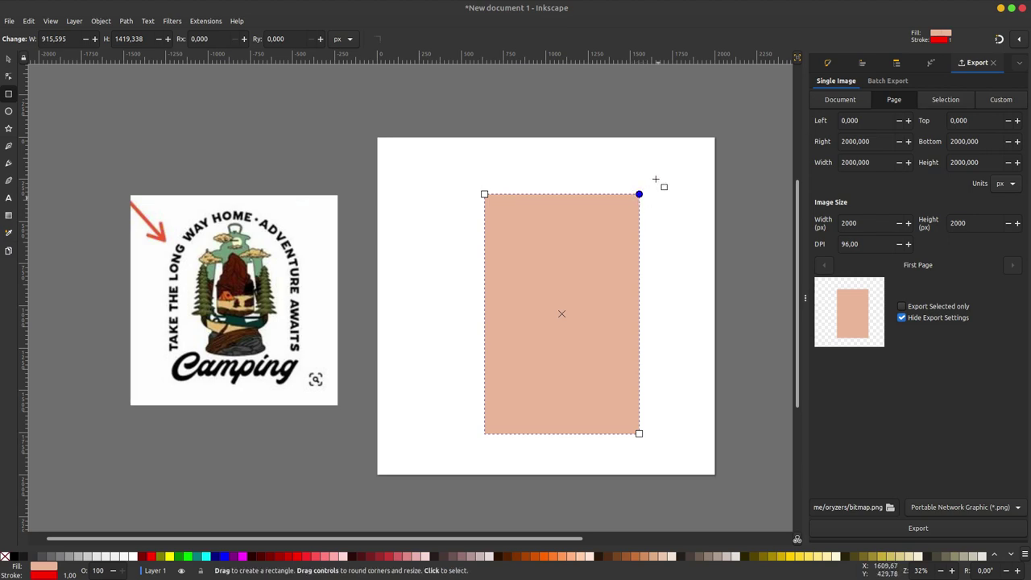
{"action": "left_click_drag", "start_coordinate": [639, 194], "coordinate": [645, 329]}
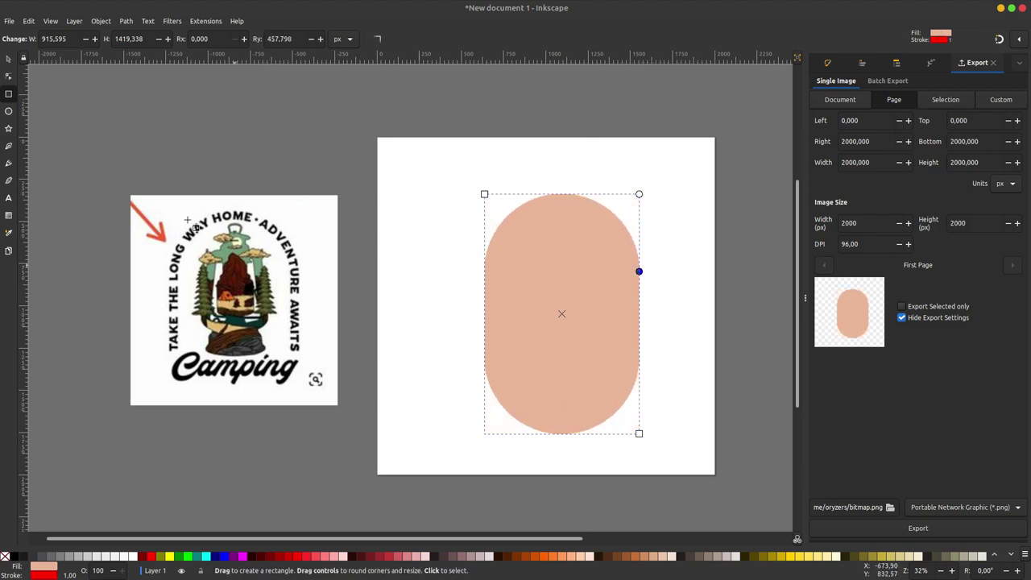
Step: Add the slogan 'TAKE THE LONG WAY HOME · ADVENTURE AWAITS' in black near the page top
{"action": "key", "text": "s"}
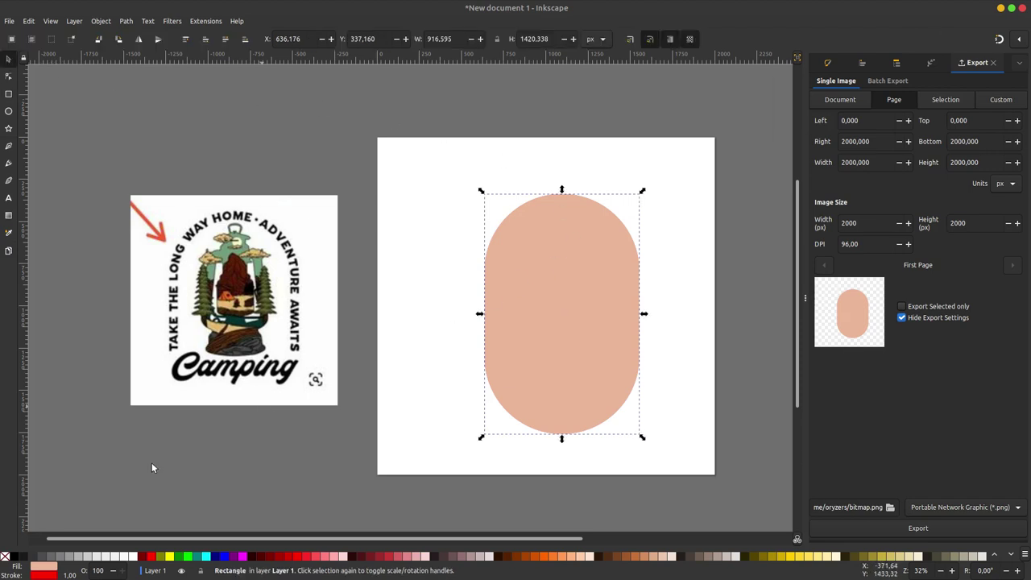
{"action": "left_click", "coordinate": [9, 198]}
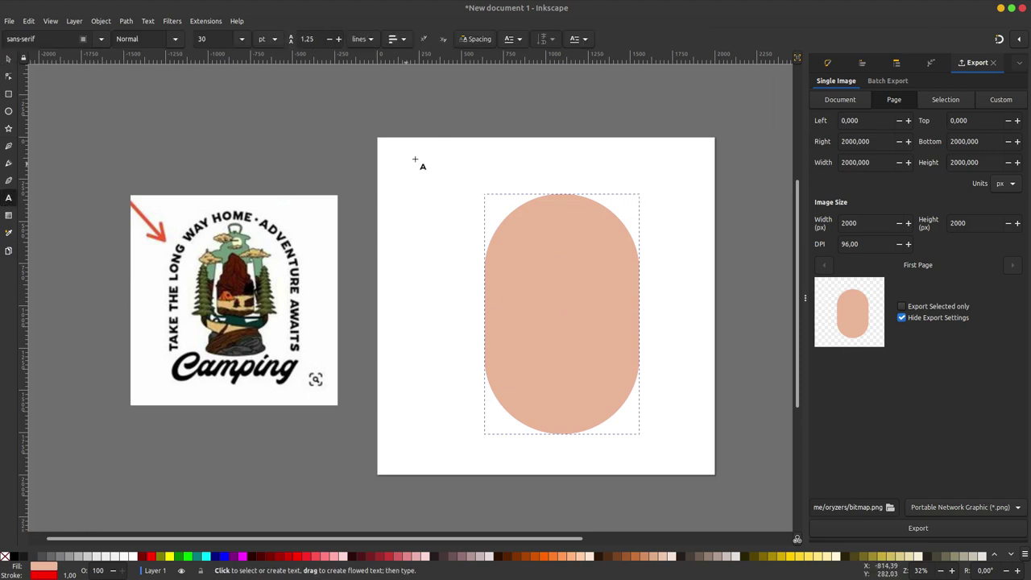
{"action": "left_click", "coordinate": [435, 171]}
{"action": "type", "text": "TAKE THE LONG WAY HOME · ADVENTURE AWAITS"}
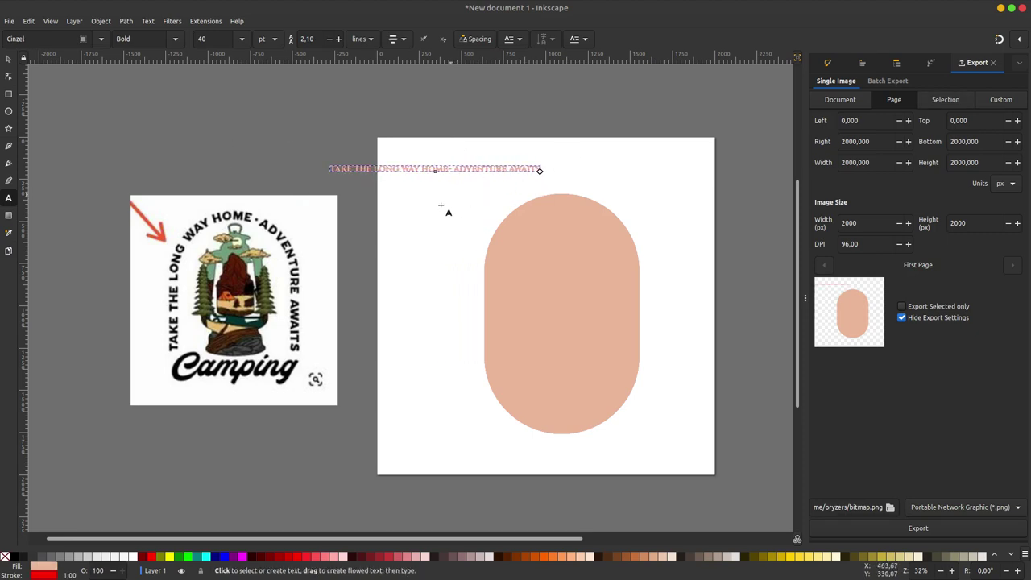
{"action": "key", "text": "ctrl+a"}
{"action": "left_click", "coordinate": [20, 556]}
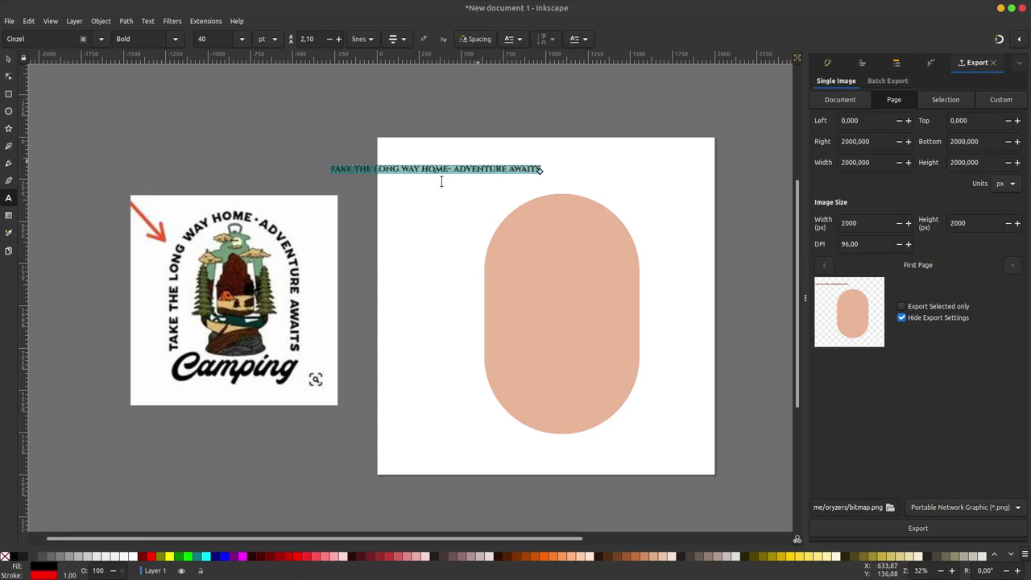
{"action": "left_click", "coordinate": [8, 59]}
{"action": "left_click_drag", "start_coordinate": [549, 164], "coordinate": [612, 165]}
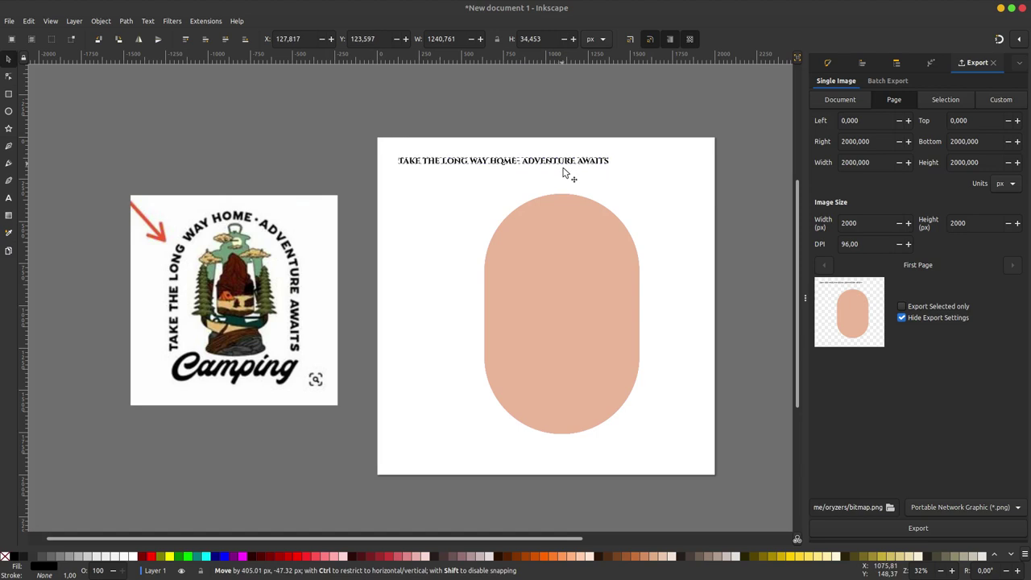
Step: Change the slogan font from Cinzel to Montserrat and convert it to UPPERCASE
{"action": "double_click", "coordinate": [612, 164]}
{"action": "key", "text": "ctrl+a"}
{"action": "double_click", "coordinate": [62, 38]}
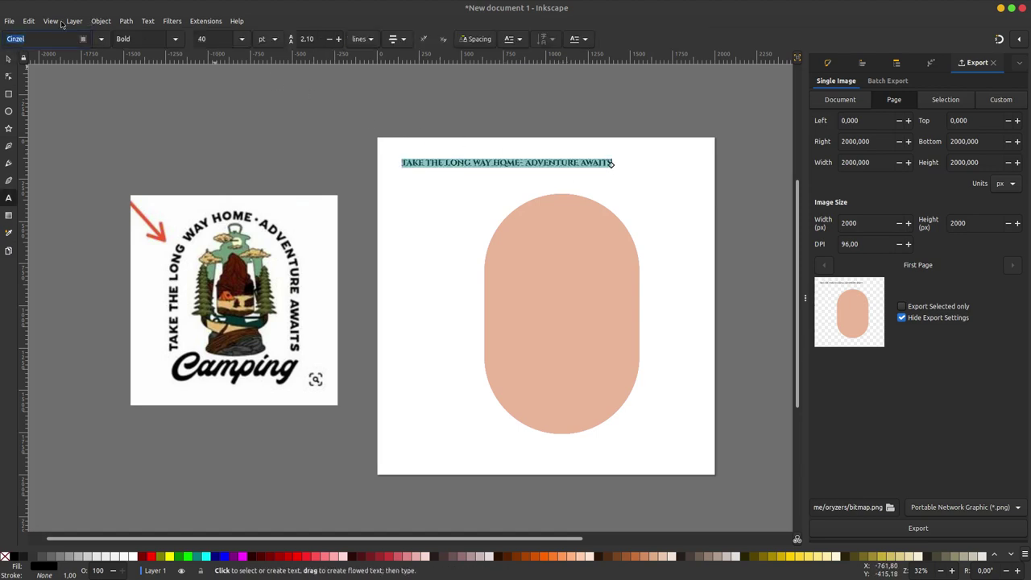
{"action": "type", "text": "ont"}
{"action": "left_click", "coordinate": [40, 75]}
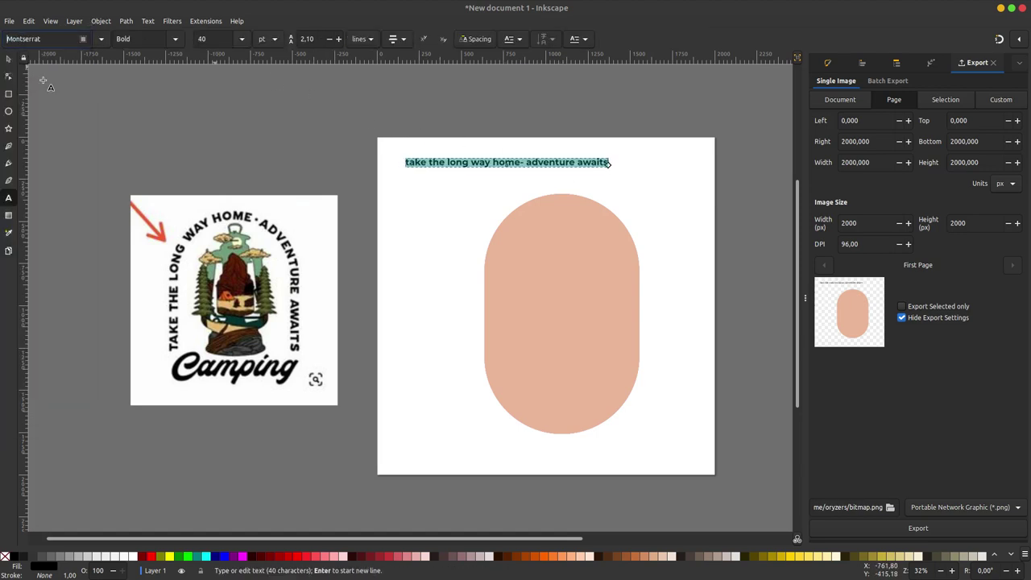
{"action": "left_click", "coordinate": [205, 21]}
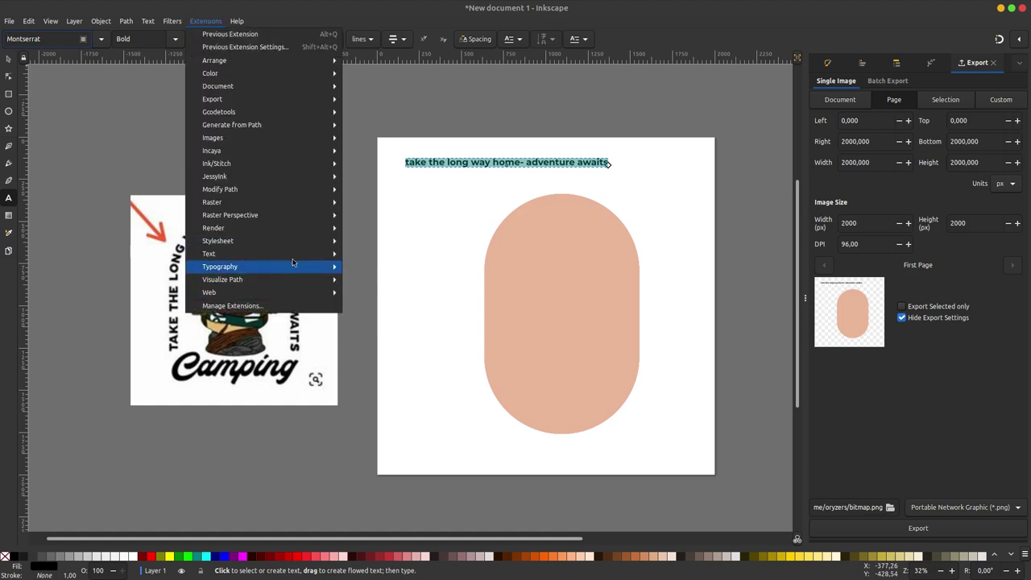
{"action": "mouse_move", "coordinate": [376, 253]}
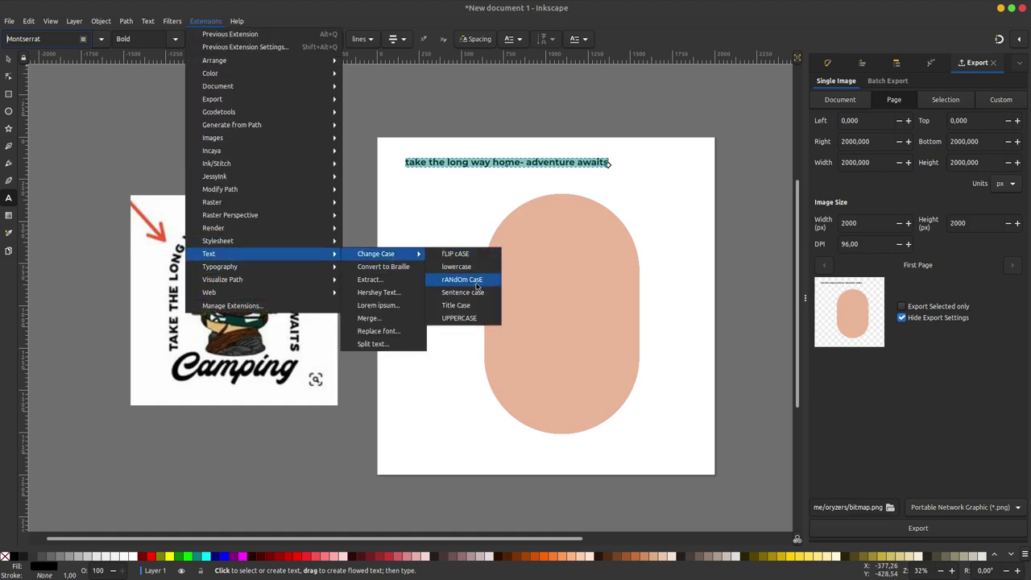
{"action": "left_click", "coordinate": [480, 315]}
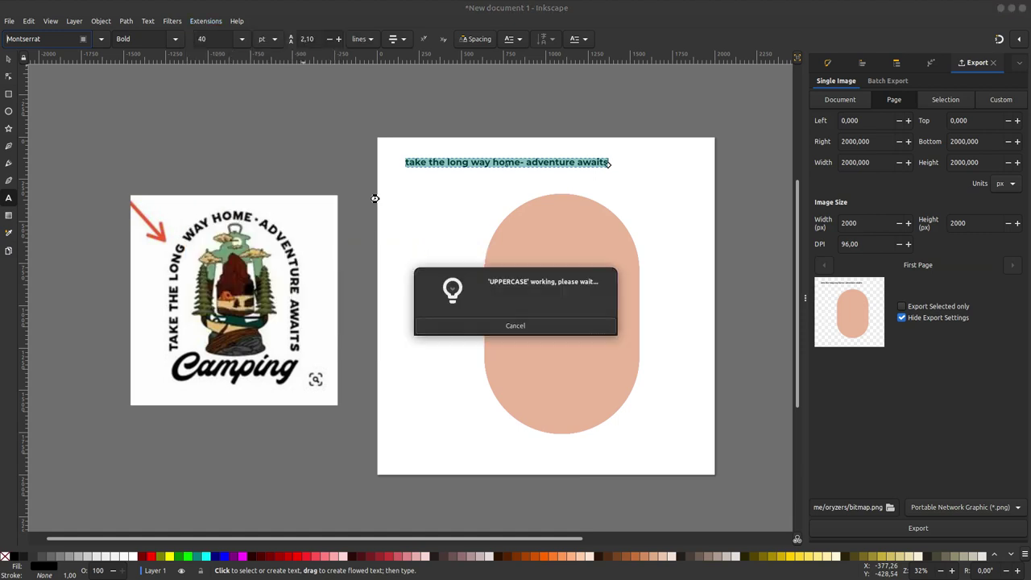
{"action": "left_click", "coordinate": [8, 58]}
Step: Shift the slogan slightly right, remove the pill's fill and nudge the pill left
{"action": "left_click_drag", "start_coordinate": [621, 169], "coordinate": [646, 169]}
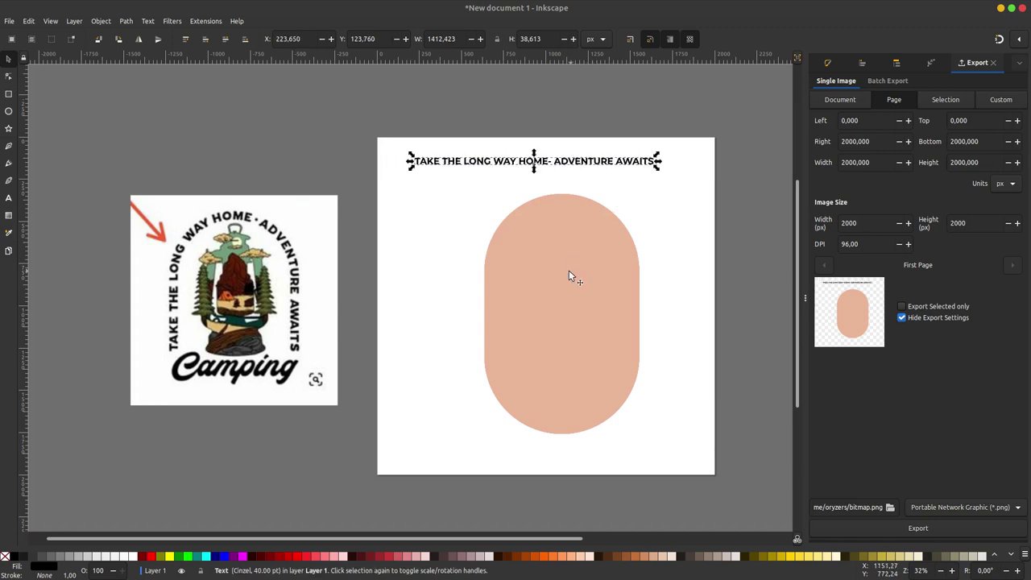
{"action": "left_click", "coordinate": [587, 239]}
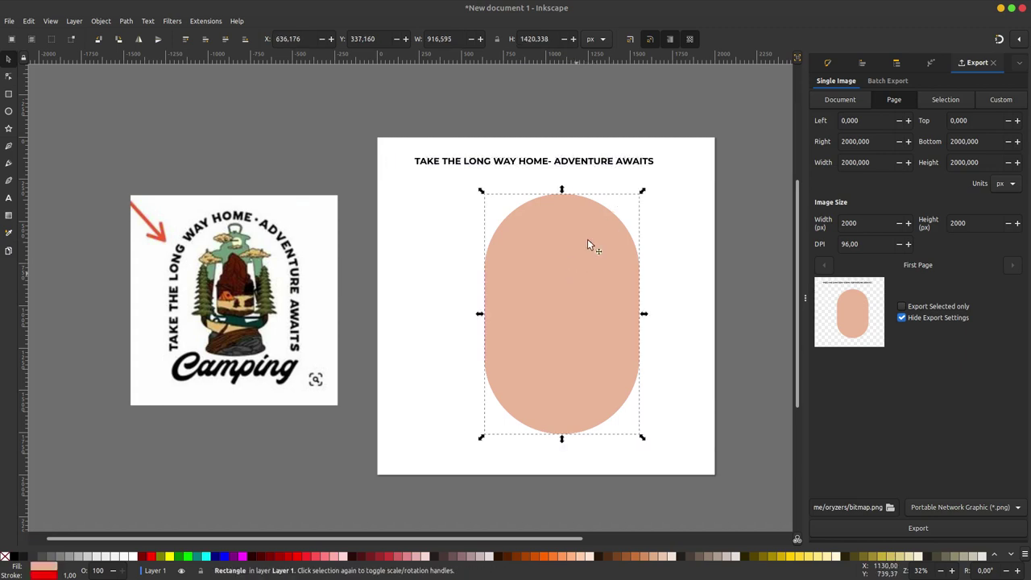
{"action": "left_click", "coordinate": [4, 555]}
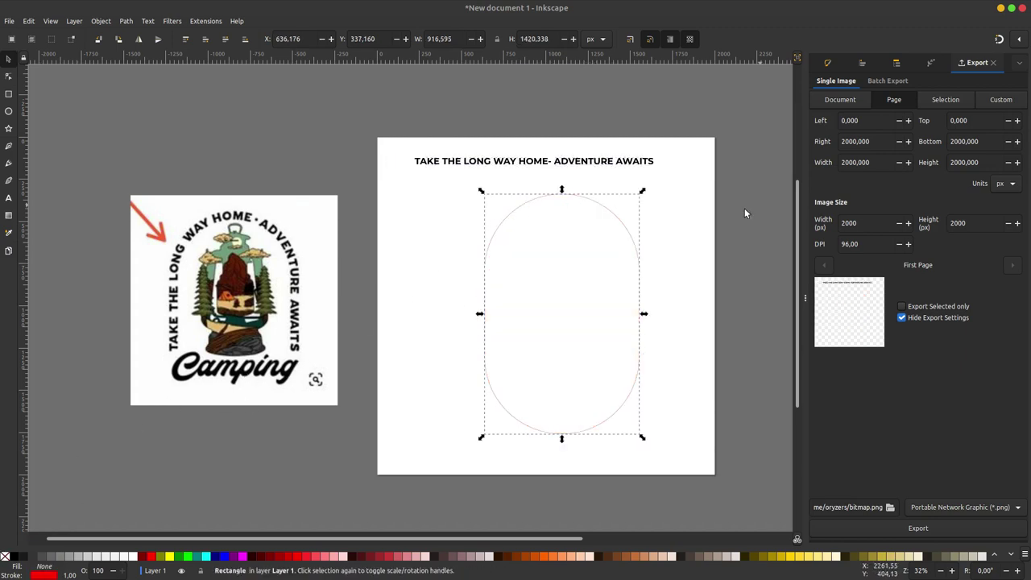
{"action": "left_click_drag", "start_coordinate": [631, 237], "coordinate": [599, 243]}
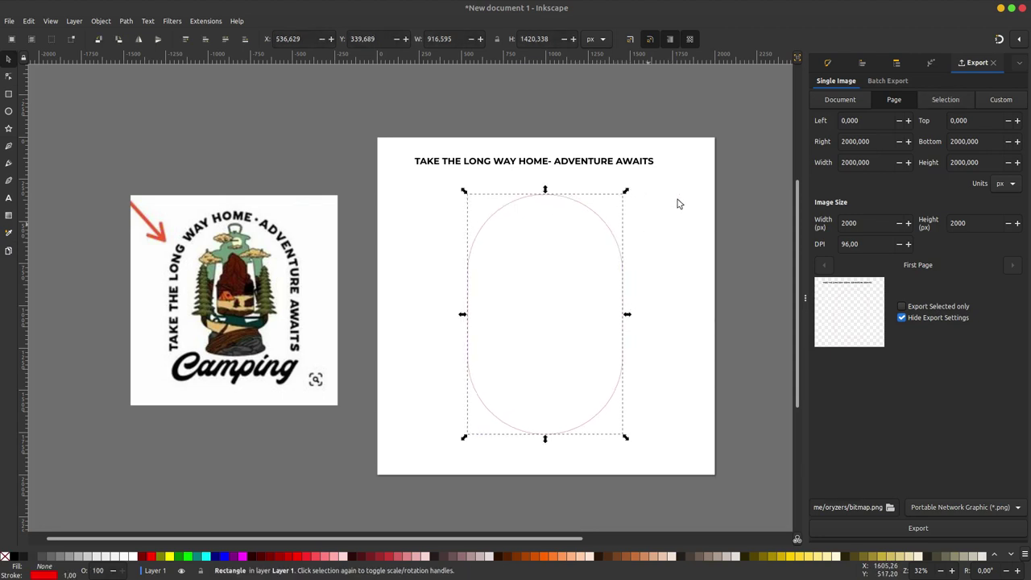
Step: Select the slogan with the pill and try Text > Put on Path, then reselect the pill
{"action": "left_click", "coordinate": [622, 163]}
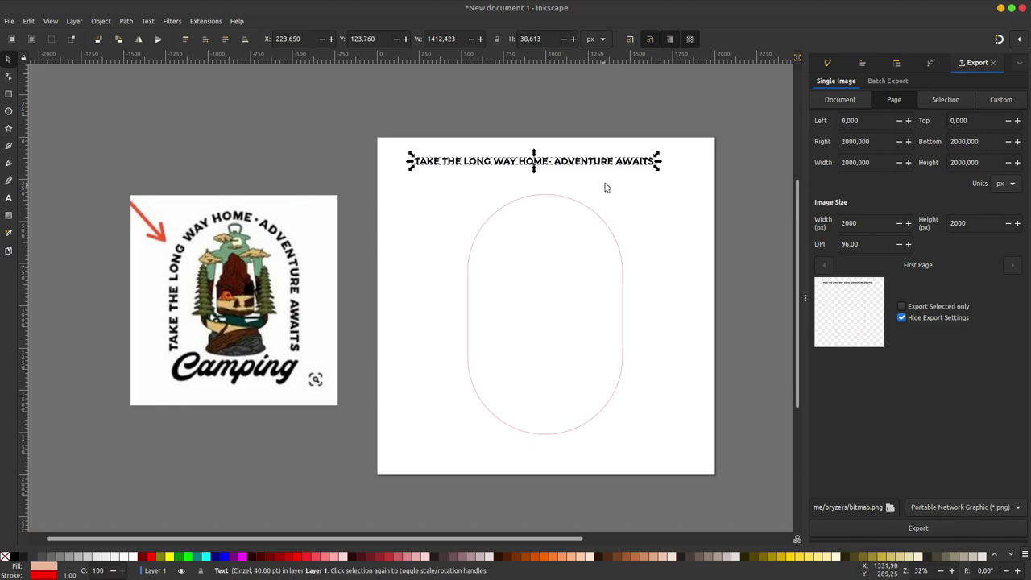
{"action": "left_click", "coordinate": [601, 219], "text": "shift"}
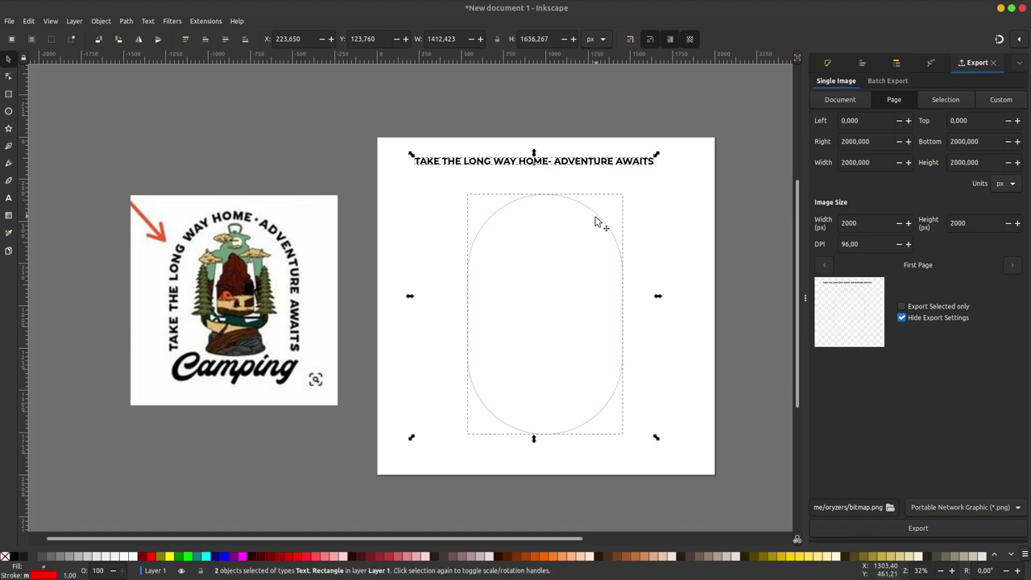
{"action": "left_click", "coordinate": [148, 23]}
{"action": "left_click", "coordinate": [181, 76]}
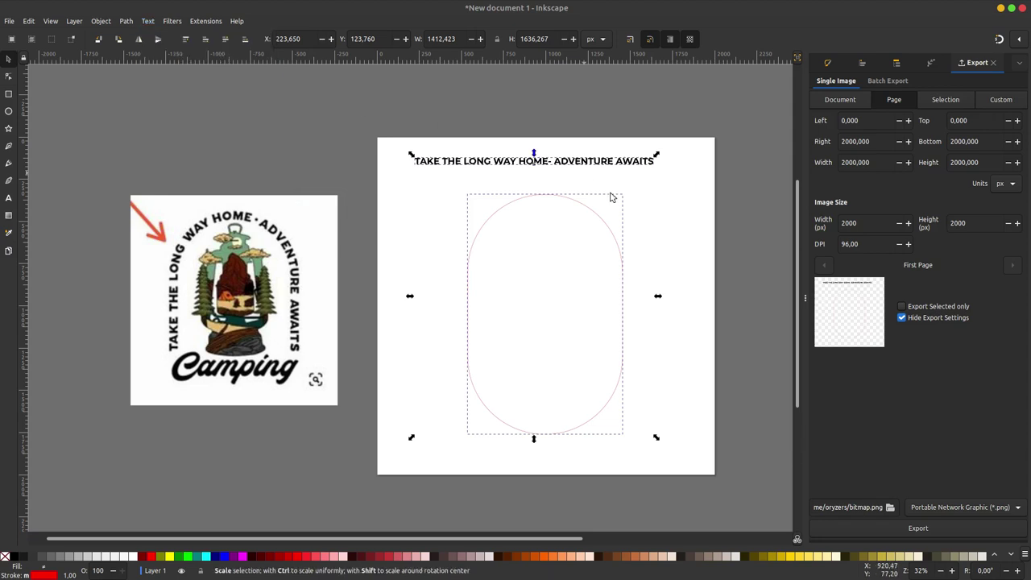
{"action": "left_click", "coordinate": [610, 181]}
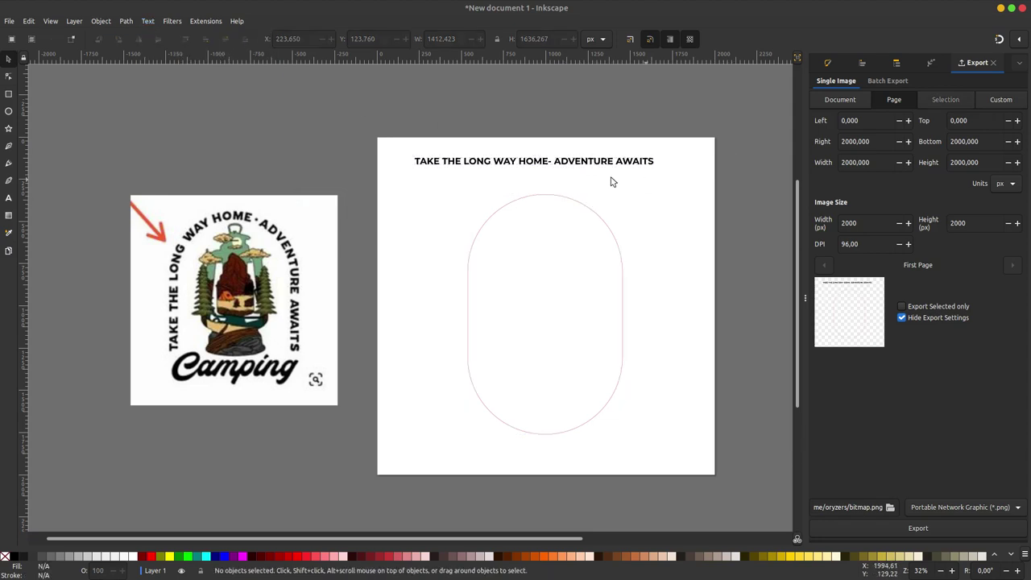
{"action": "left_click", "coordinate": [573, 202]}
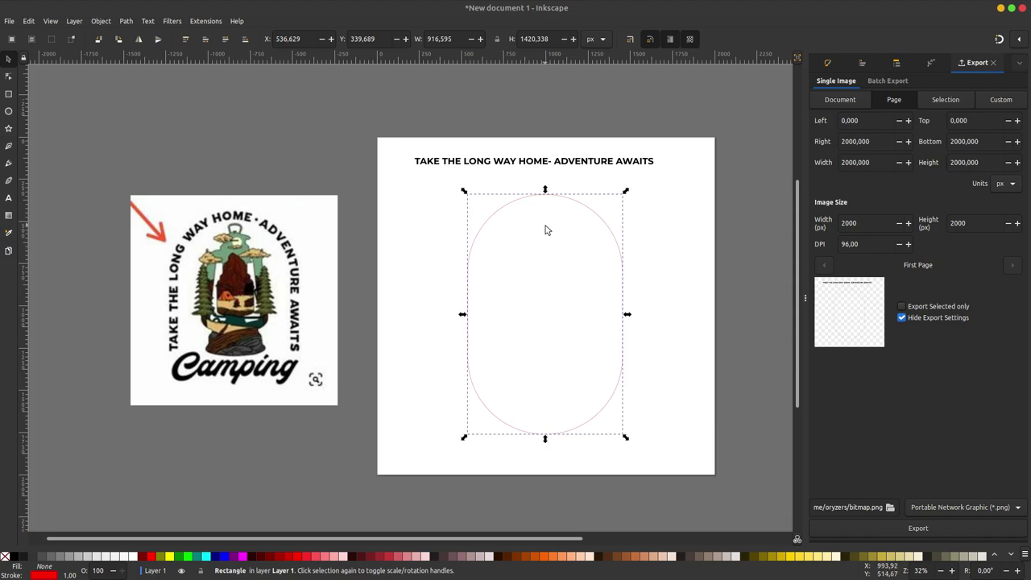
Step: Duplicate the slogan heading and place the copy just below the original
{"action": "left_click", "coordinate": [126, 22]}
{"action": "key", "text": "Escape"}
{"action": "left_click", "coordinate": [625, 163]}
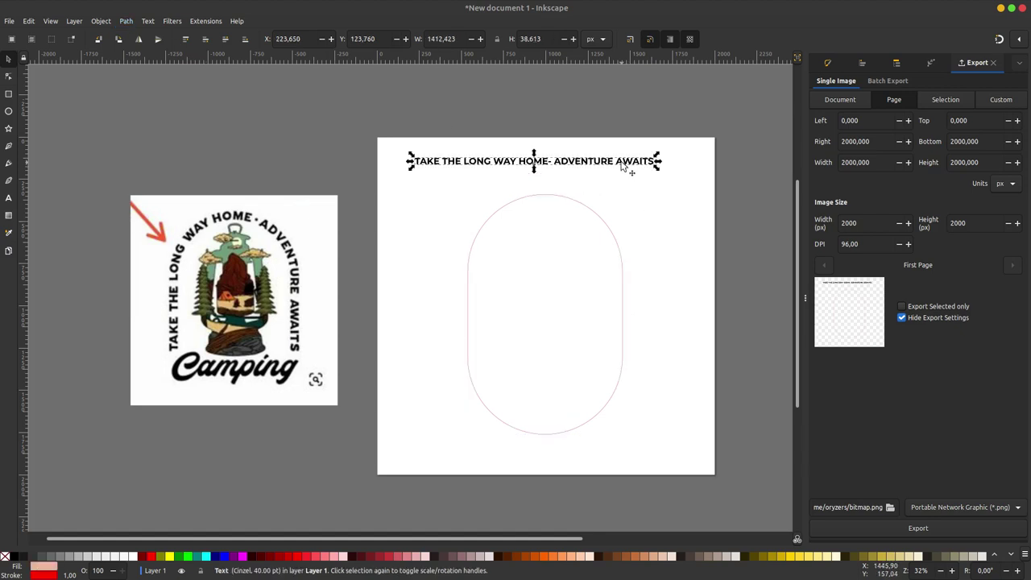
{"action": "key", "text": "ctrl+d"}
{"action": "mouse_move", "coordinate": [611, 166]}
{"action": "left_mouse_down"}
{"action": "mouse_move", "coordinate": [633, 179]}
{"action": "mouse_move", "coordinate": [693, 178]}
{"action": "left_mouse_up"}
Step: Set the text alignment on both the original and duplicated slogan lines
{"action": "key", "text": "t"}
{"action": "triple_click", "coordinate": [654, 162]}
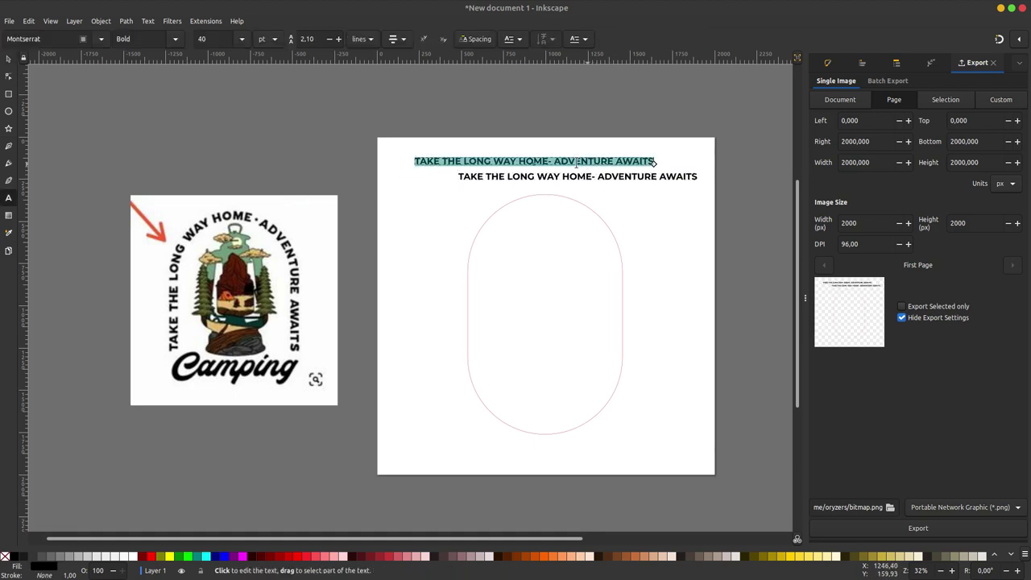
{"action": "left_click", "coordinate": [400, 39]}
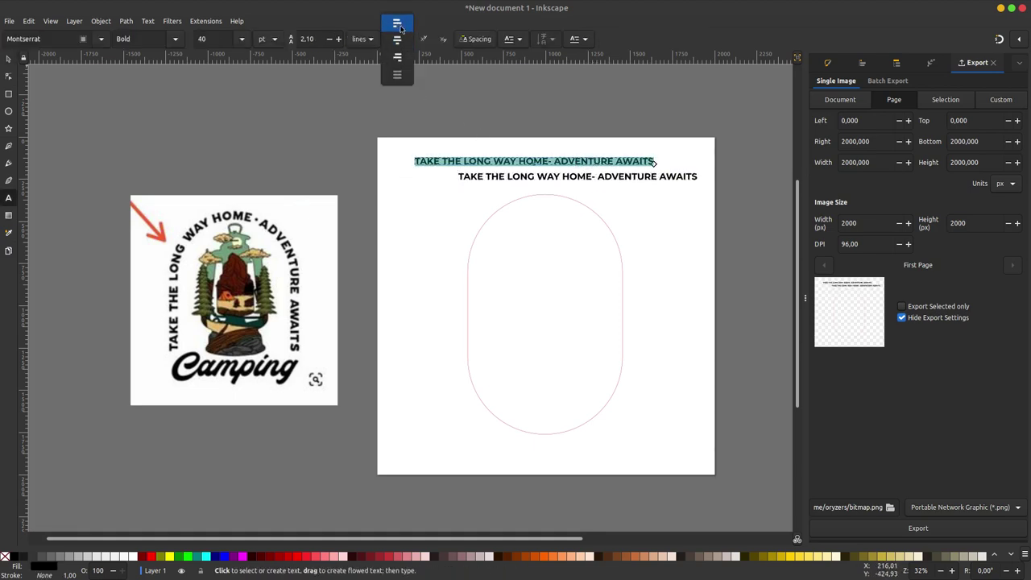
{"action": "left_click", "coordinate": [399, 25]}
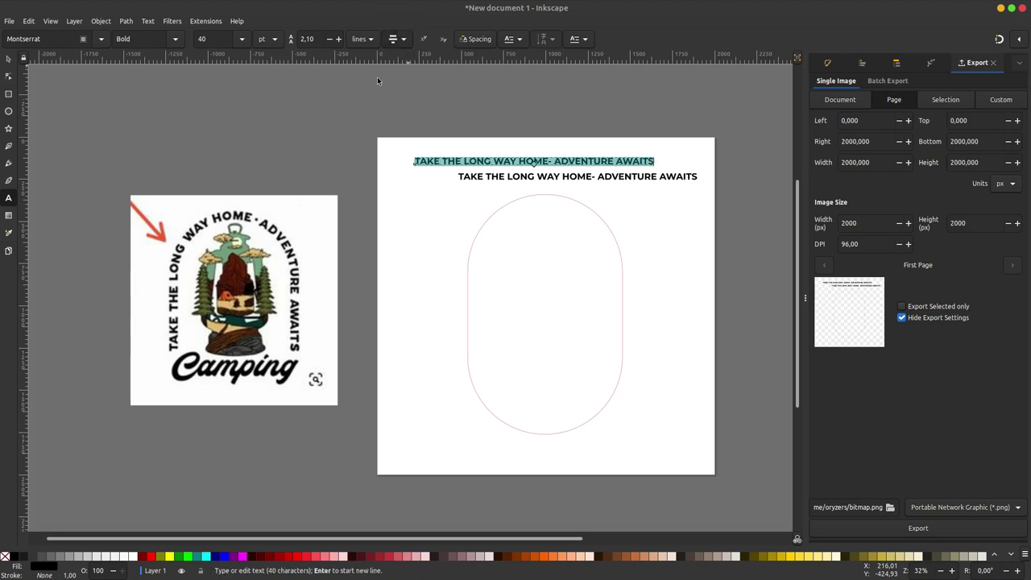
{"action": "key", "text": "F1"}
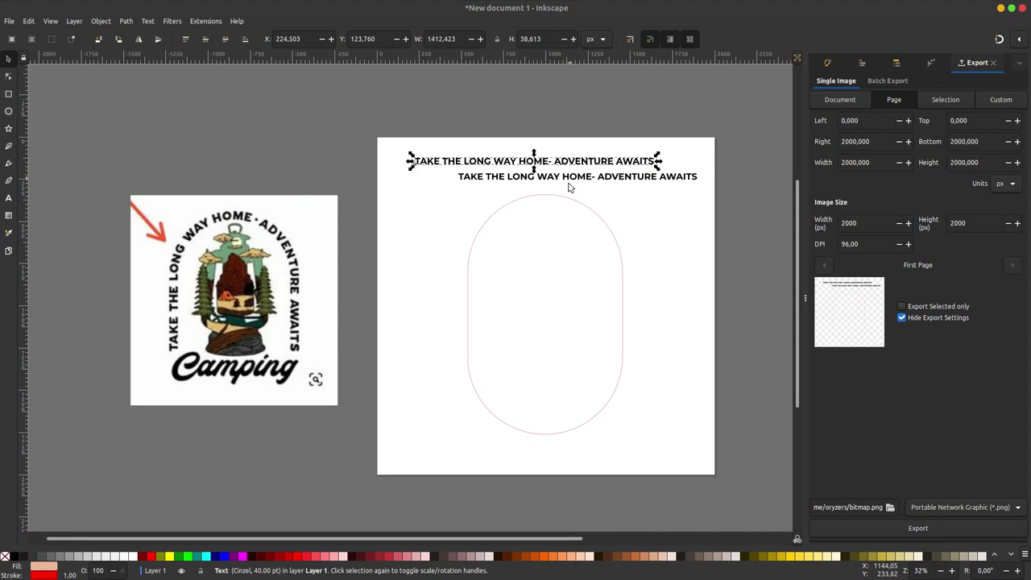
{"action": "left_click", "coordinate": [556, 180]}
{"action": "double_click", "coordinate": [562, 177]}
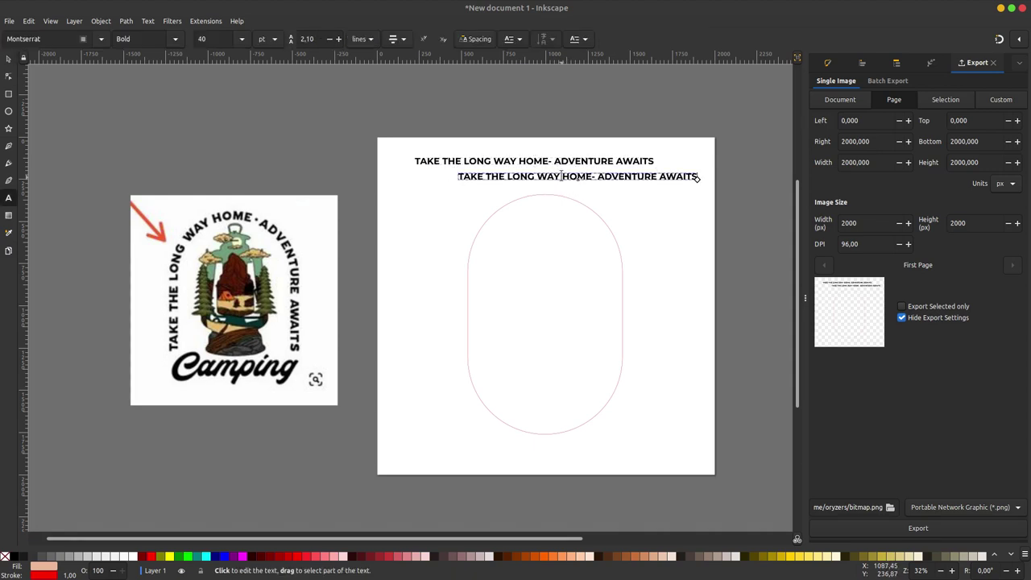
{"action": "key", "text": "ctrl+a"}
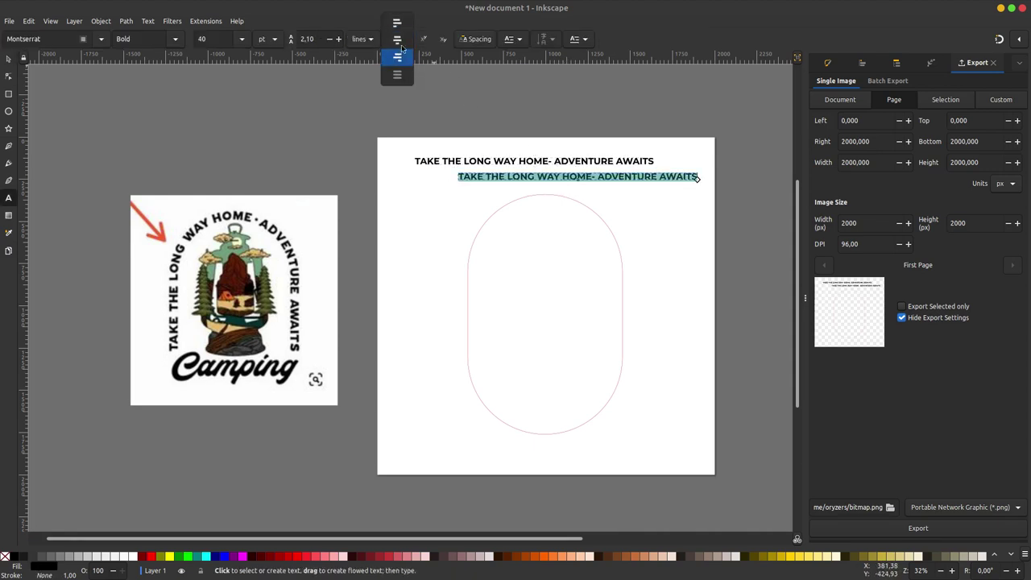
{"action": "left_click", "coordinate": [397, 47]}
Step: Run the first slogan line along the capsule path with Put on Path
{"action": "left_click", "coordinate": [580, 161]}
{"action": "left_click", "coordinate": [11, 60]}
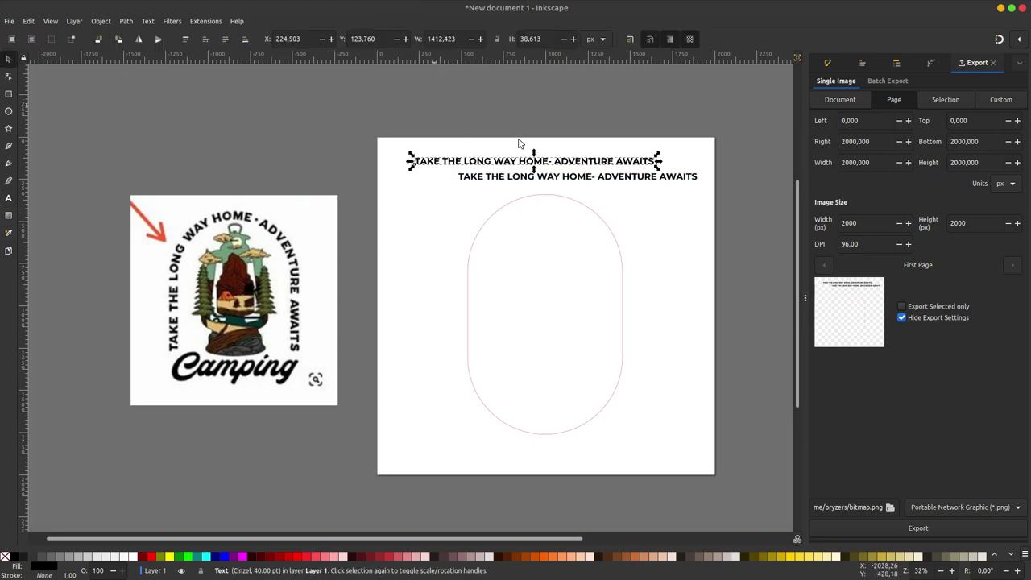
{"action": "left_click", "coordinate": [527, 204], "text": "shift"}
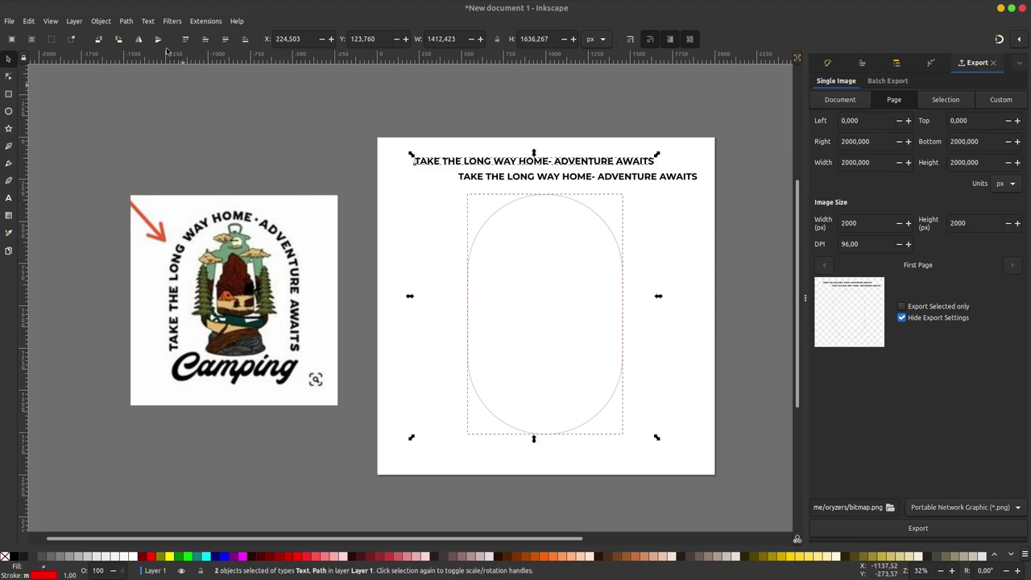
{"action": "left_click", "coordinate": [149, 21]}
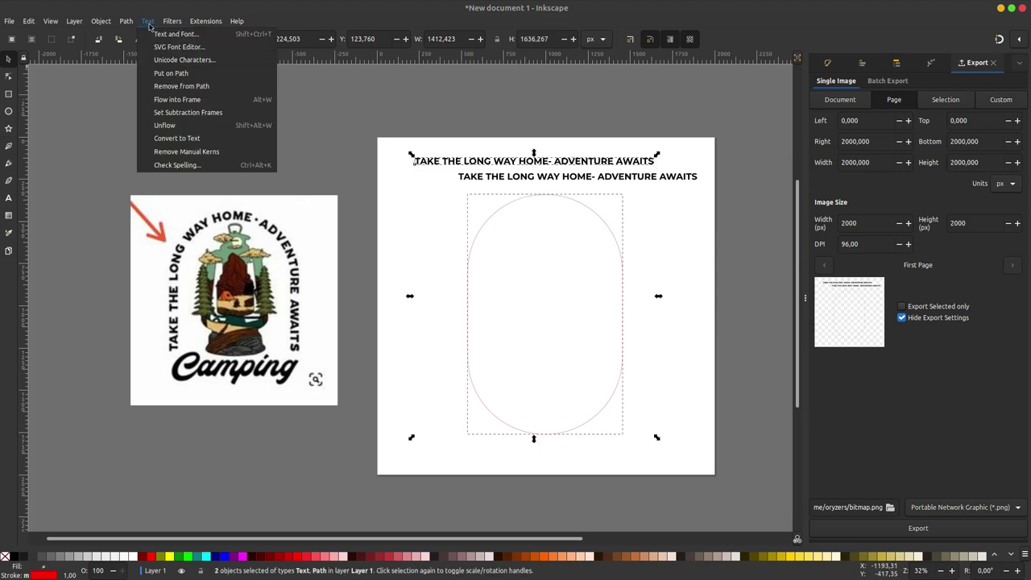
{"action": "left_click", "coordinate": [170, 73]}
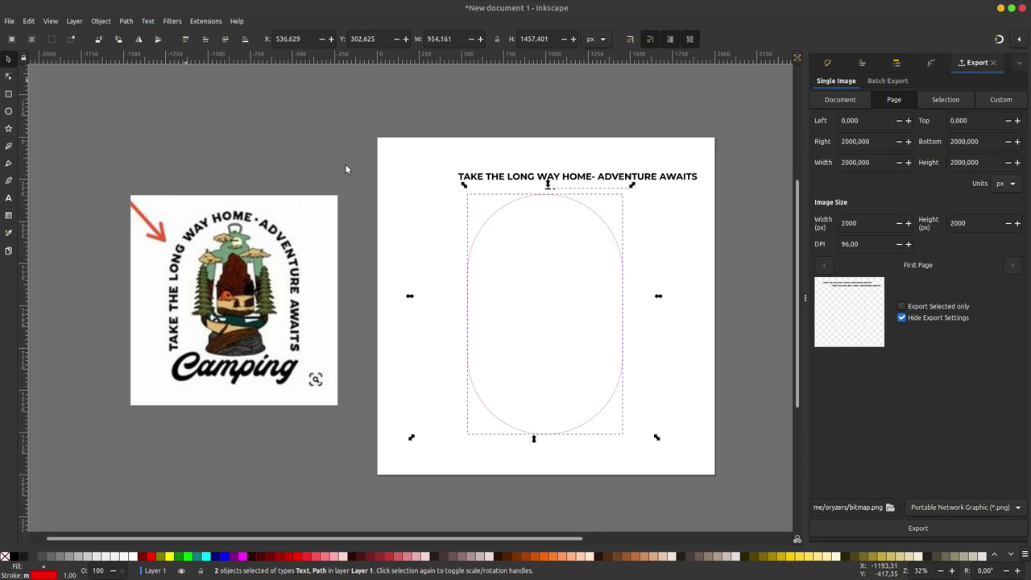
{"action": "key", "text": "Escape"}
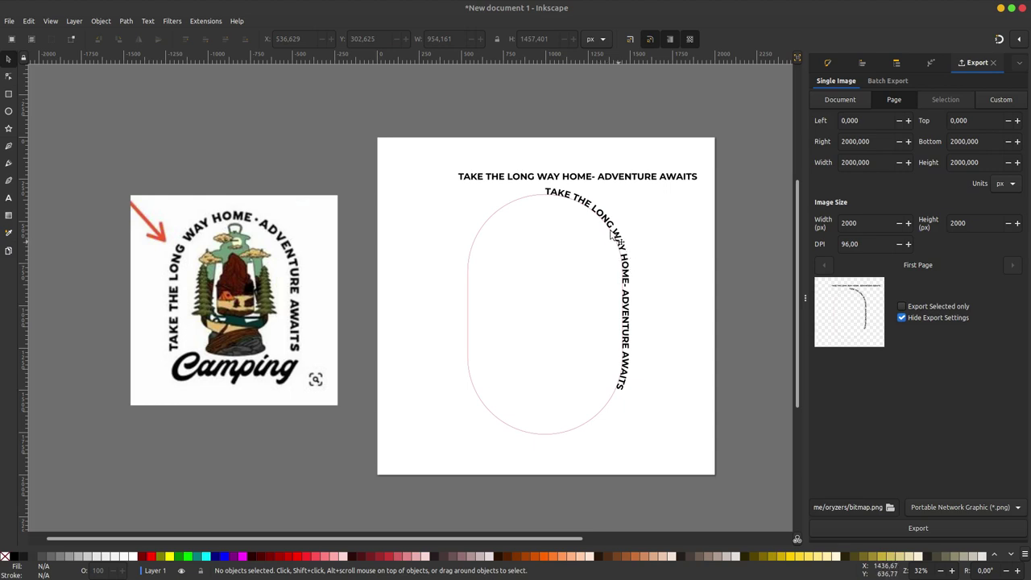
Step: Rotate the capsule, then delete the curved slogan copy, keeping the straight line
{"action": "left_click", "coordinate": [469, 293]}
{"action": "left_click", "coordinate": [626, 437]}
{"action": "left_click_drag", "start_coordinate": [627, 437], "coordinate": [628, 271]}
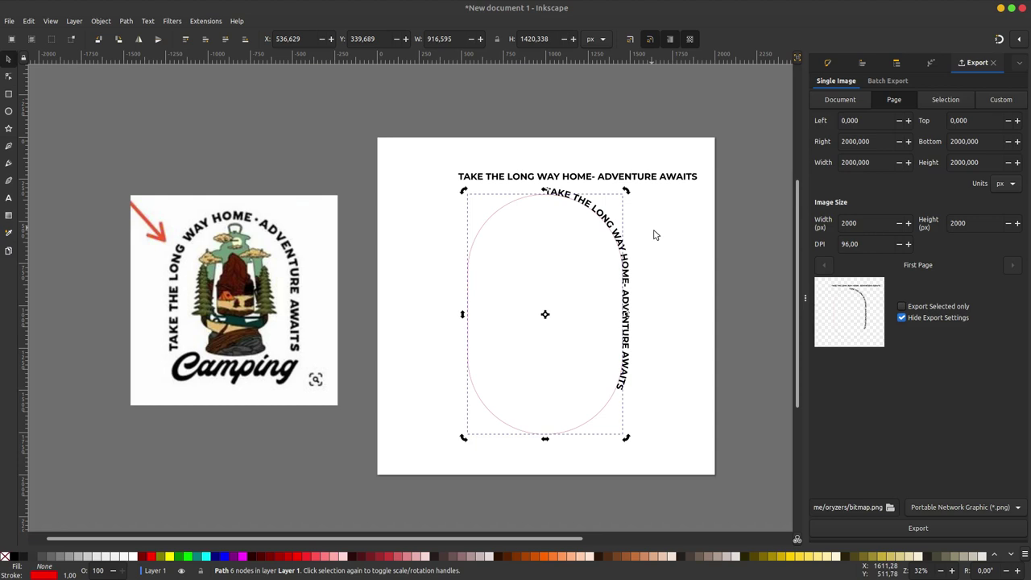
{"action": "left_click", "coordinate": [633, 241]}
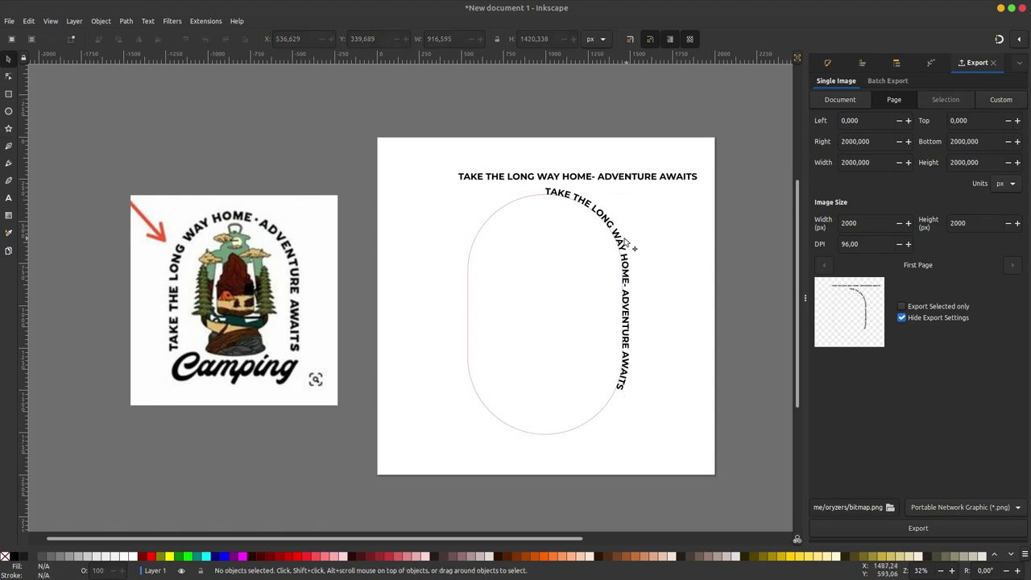
{"action": "mouse_move", "coordinate": [628, 255]}
{"action": "left_mouse_down"}
{"action": "mouse_move", "coordinate": [689, 255]}
{"action": "mouse_move", "coordinate": [686, 238]}
{"action": "left_mouse_up"}
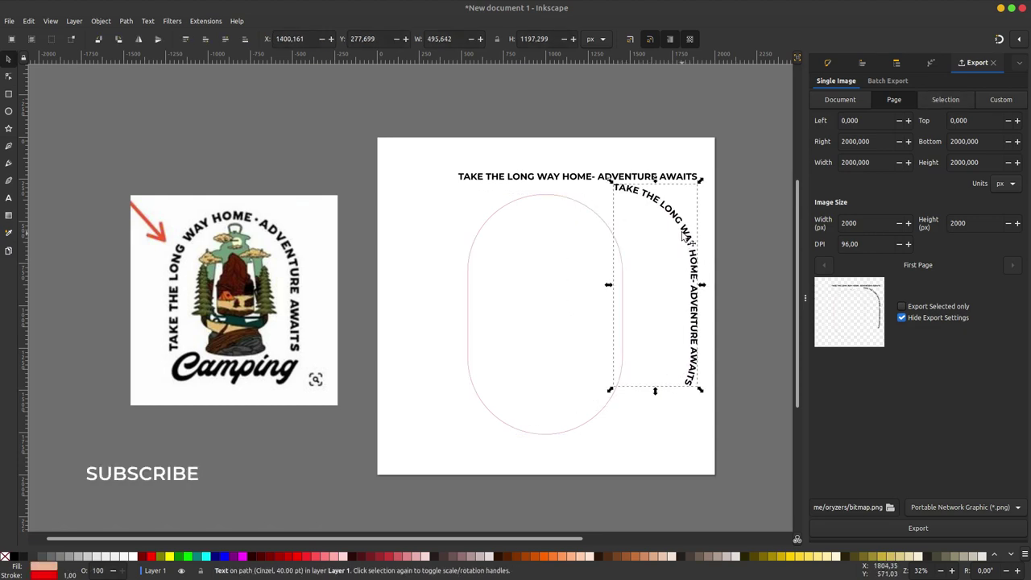
{"action": "key", "text": "Delete"}
{"action": "left_click", "coordinate": [662, 179]}
{"action": "key", "text": "t"}
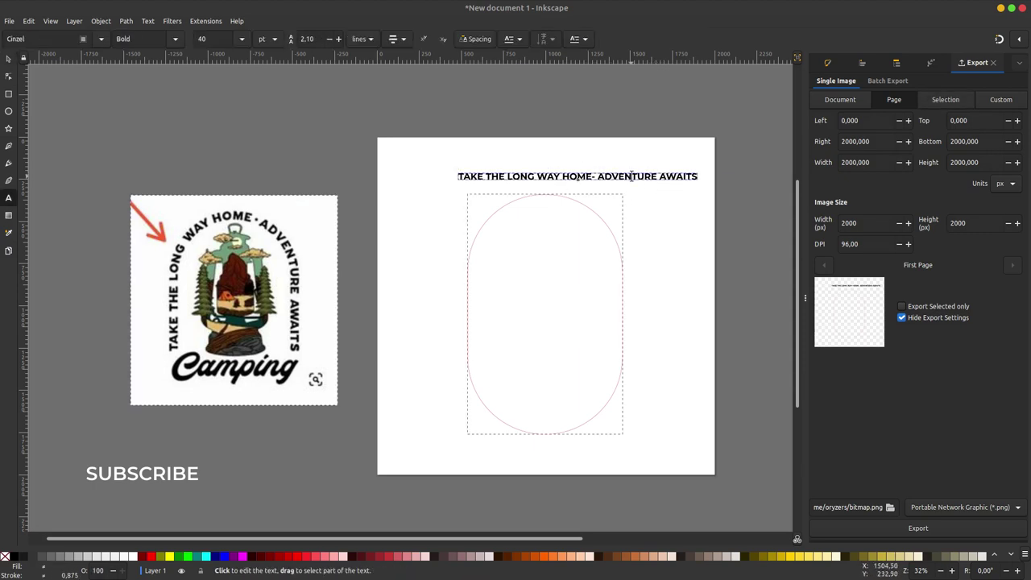
Step: Put the remaining slogan line on the capsule path, then select that rounded path alone
{"action": "left_click_drag", "start_coordinate": [697, 178], "coordinate": [439, 49]}
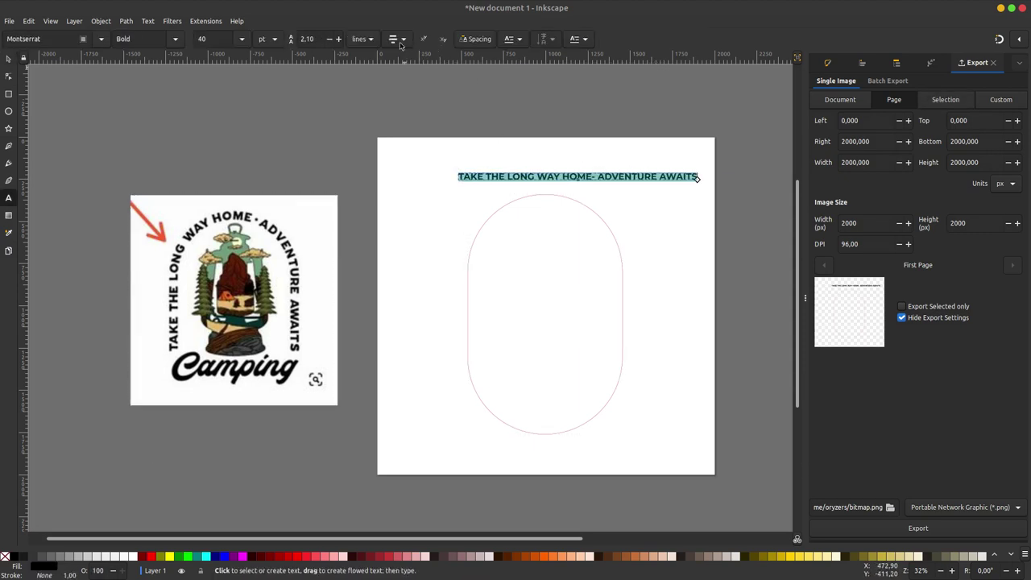
{"action": "left_click", "coordinate": [8, 59]}
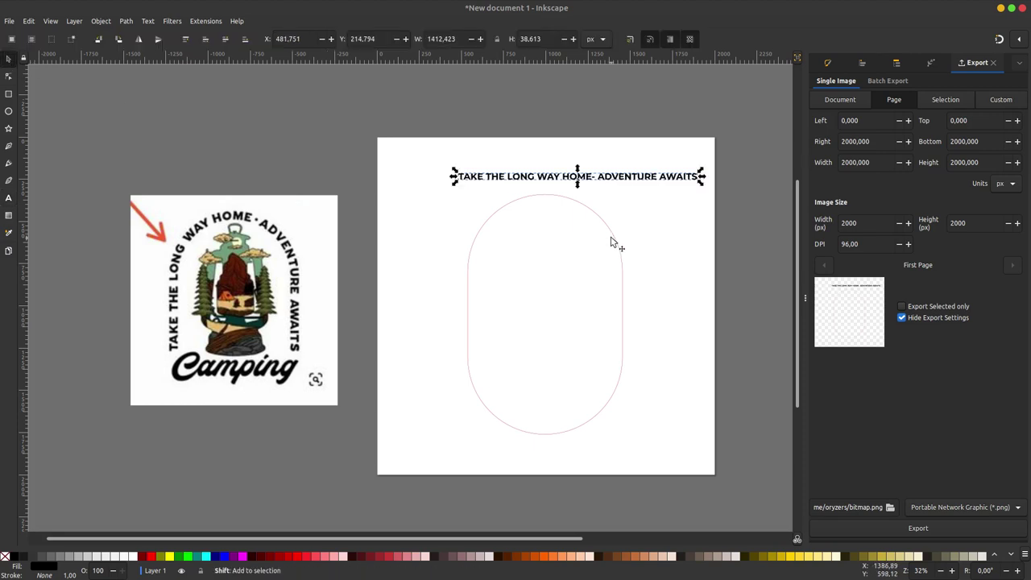
{"action": "left_click", "coordinate": [610, 227], "text": "shift"}
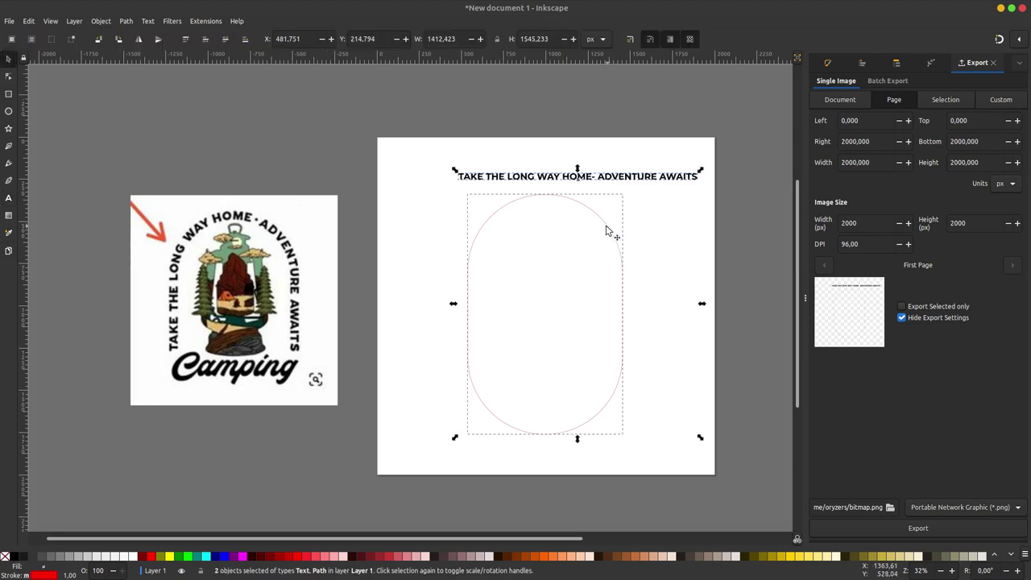
{"action": "left_click", "coordinate": [148, 21]}
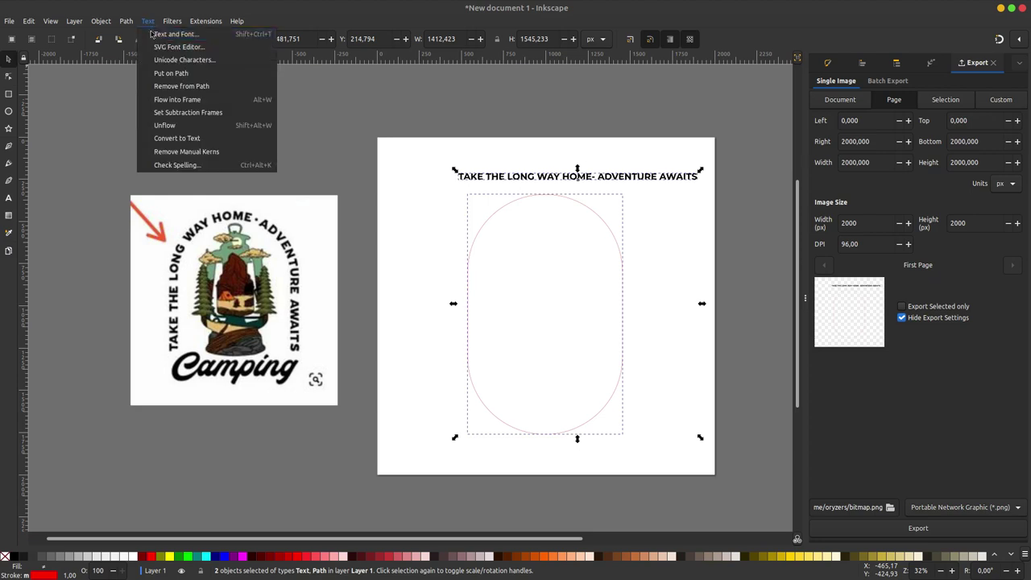
{"action": "left_click", "coordinate": [184, 76]}
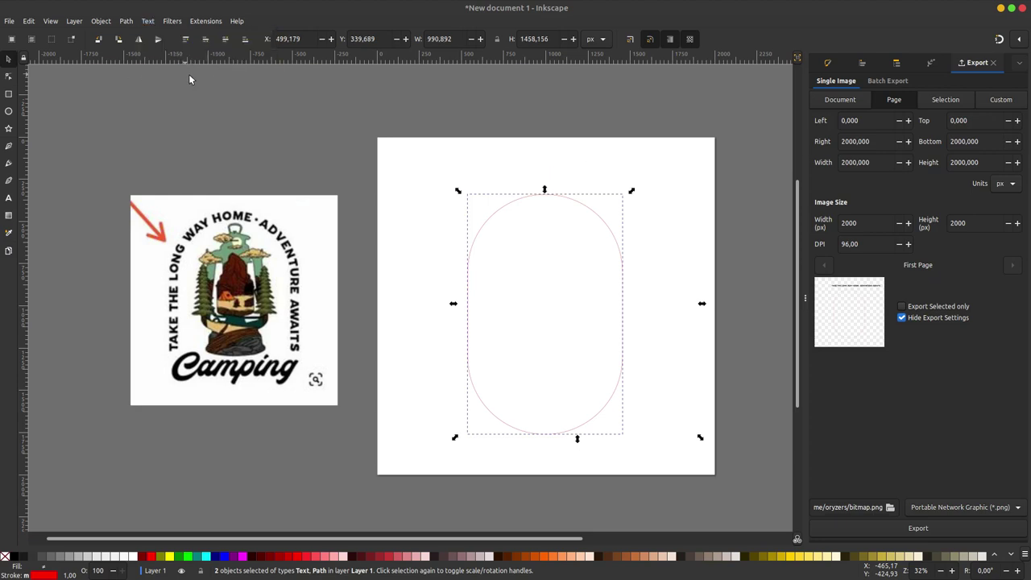
{"action": "left_click", "coordinate": [743, 290]}
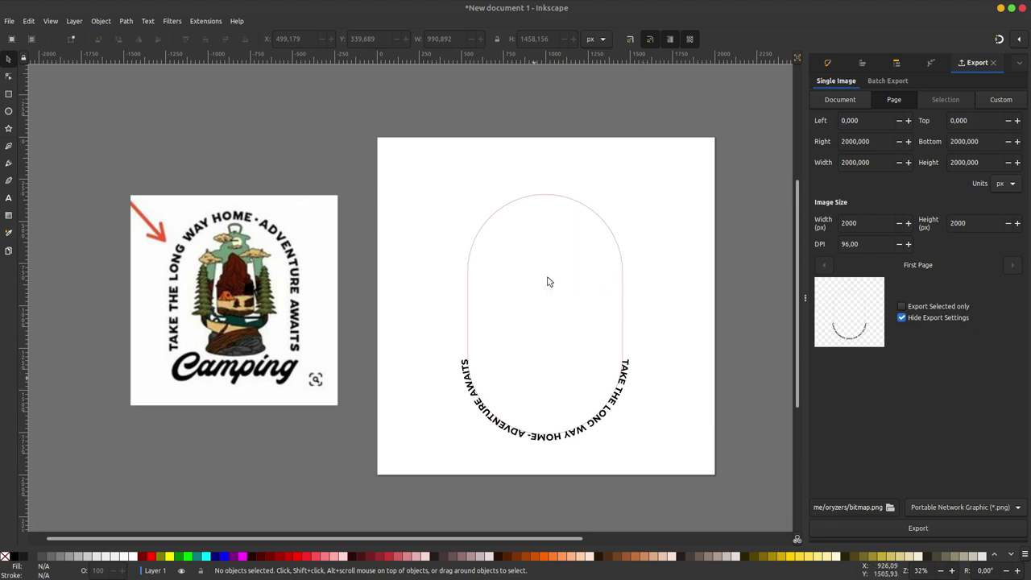
{"action": "left_click", "coordinate": [624, 317]}
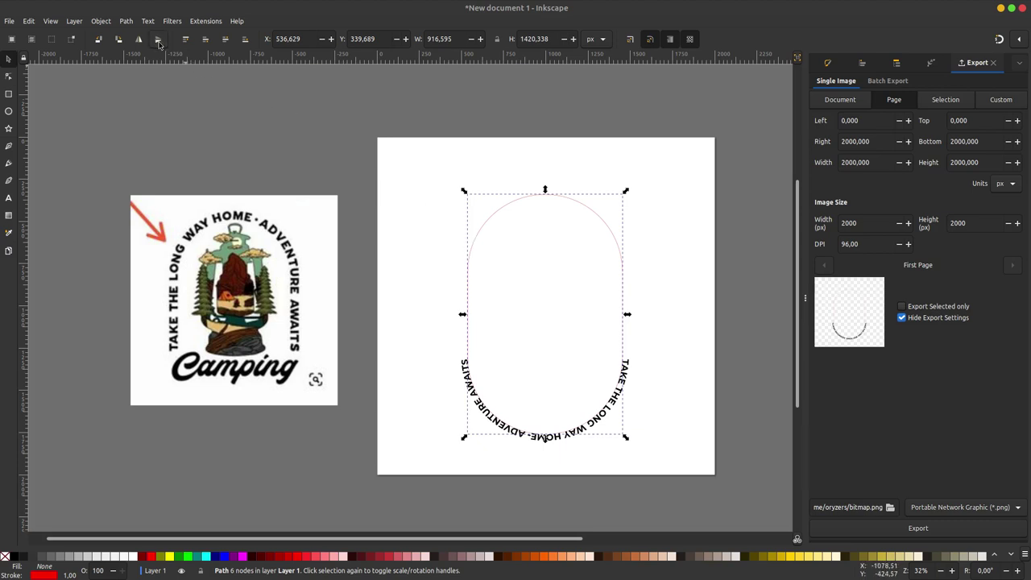
Step: Flip the arch path vertically so the slogan moves toward the top
{"action": "left_click", "coordinate": [158, 43]}
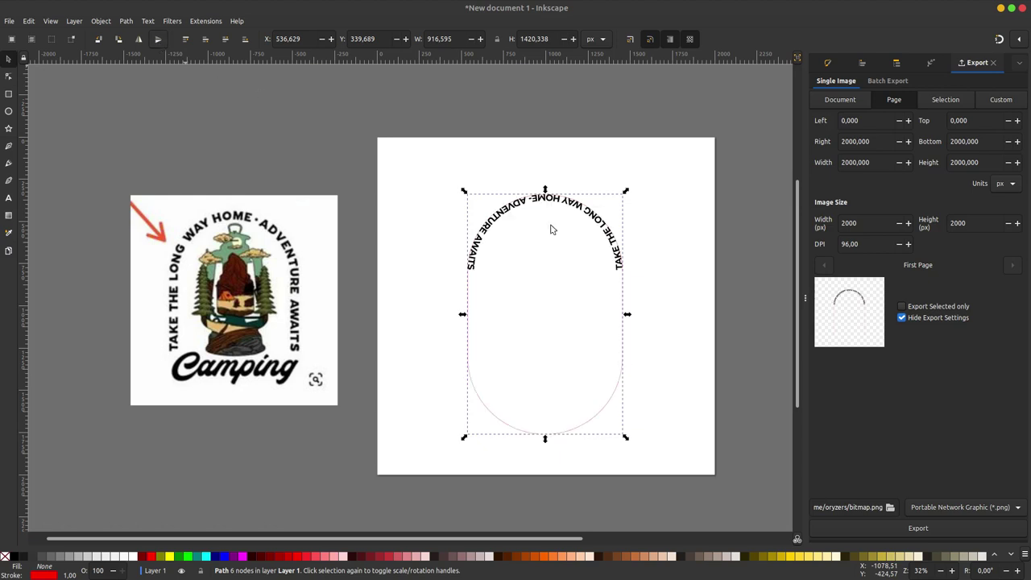
{"action": "left_click", "coordinate": [704, 197]}
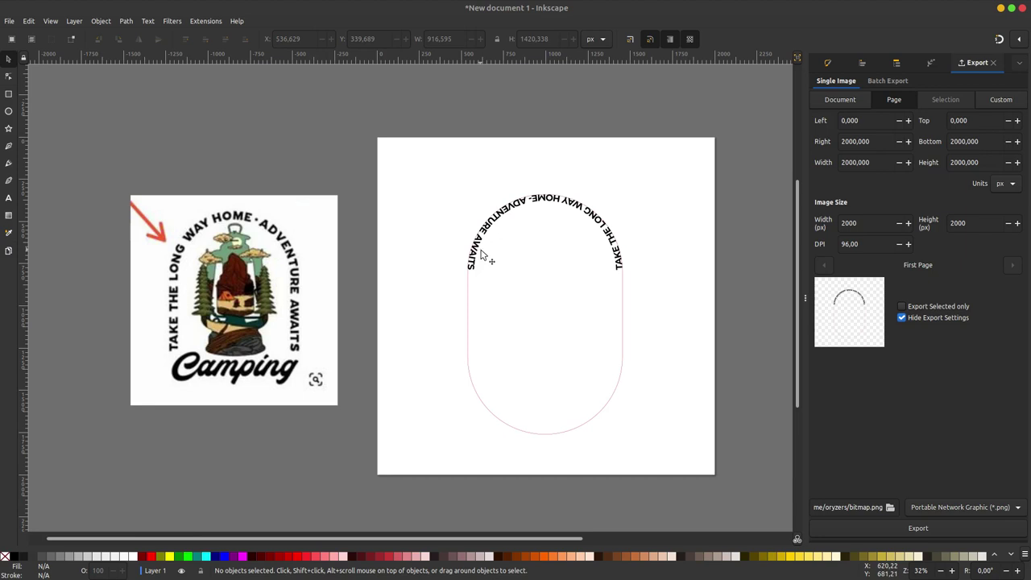
{"action": "scroll", "coordinate": [483, 254], "scroll_direction": "up", "scroll_amount": 2, "text": "ctrl"}
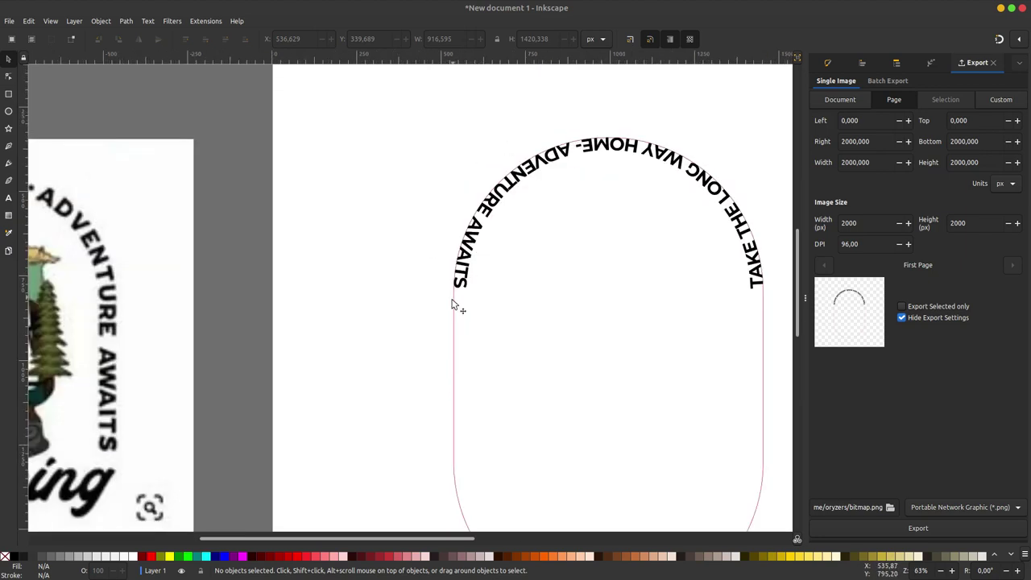
{"action": "scroll", "coordinate": [564, 174], "scroll_direction": "right", "scroll_amount": 2}
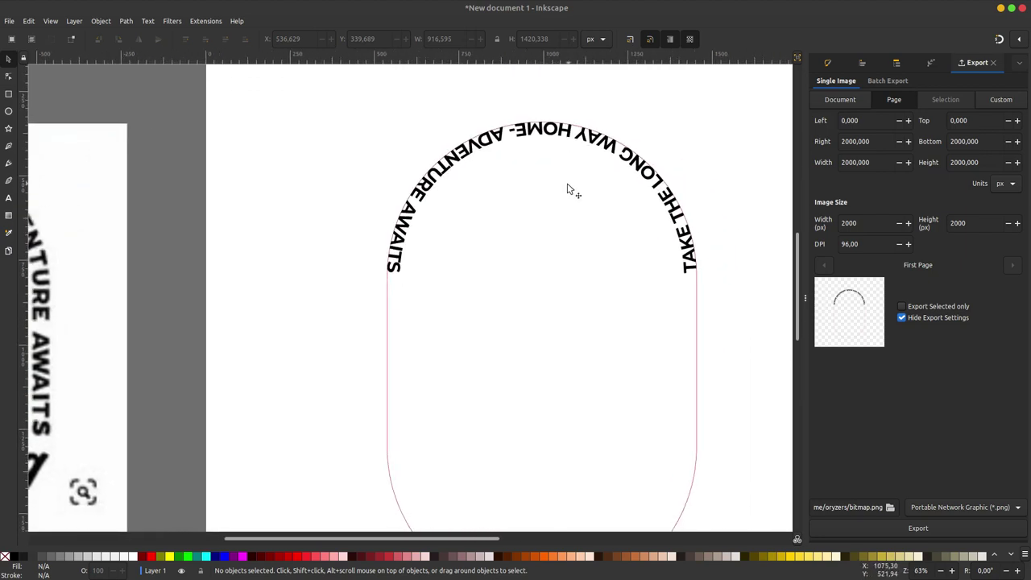
Step: Reverse the path direction so the slogan reads upright, then select all its letters
{"action": "left_click", "coordinate": [697, 322]}
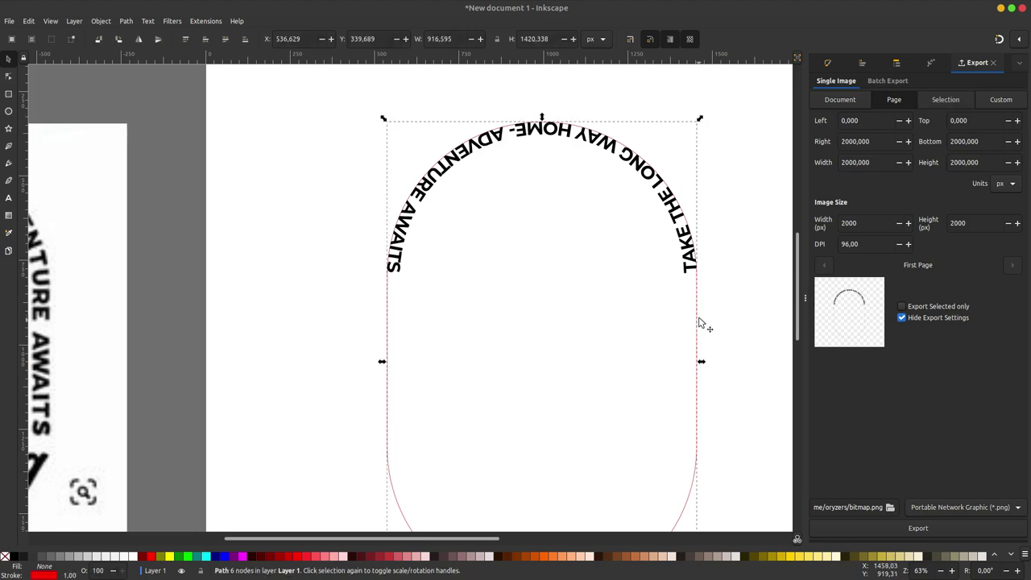
{"action": "left_click", "coordinate": [127, 26]}
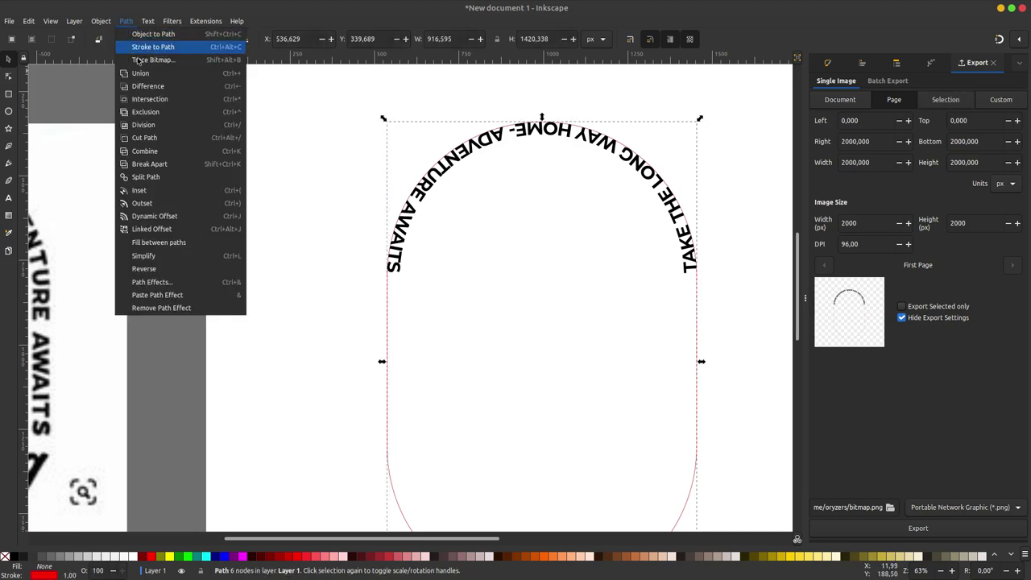
{"action": "left_click", "coordinate": [162, 274]}
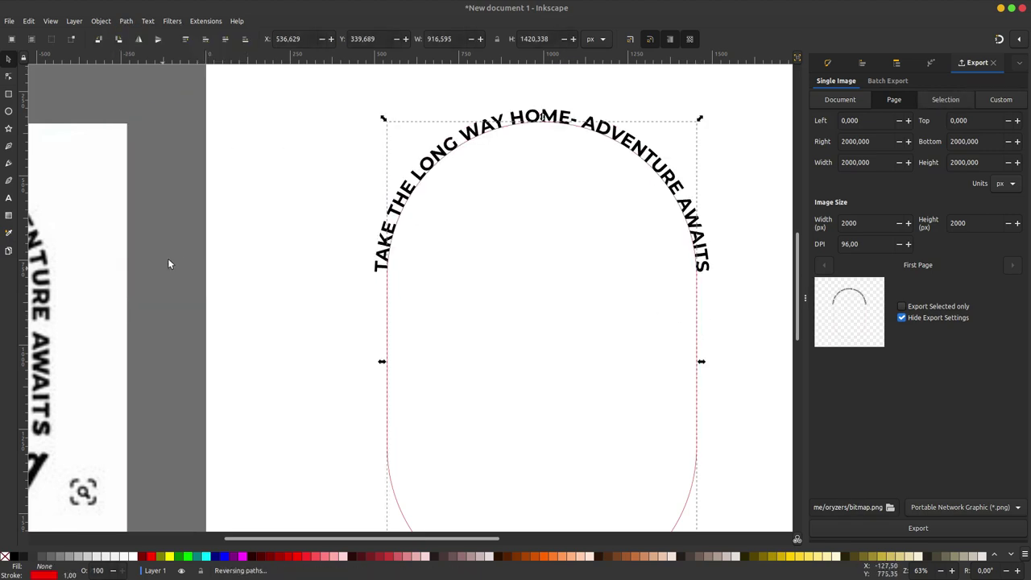
{"action": "scroll", "coordinate": [593, 230], "scroll_direction": "right", "scroll_amount": 3}
{"action": "left_click", "coordinate": [562, 241]}
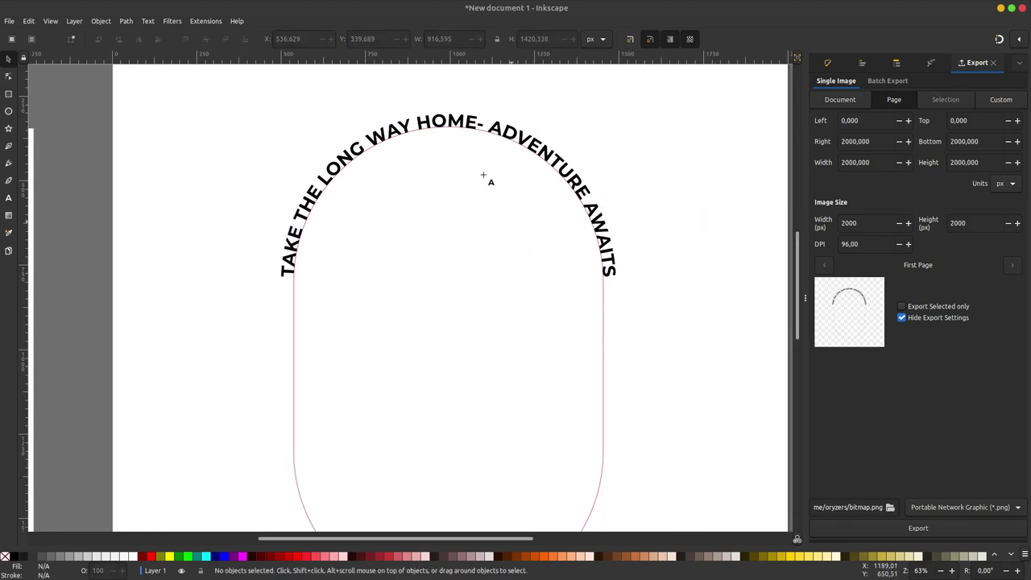
{"action": "key", "text": "t"}
{"action": "left_click", "coordinate": [409, 128]}
{"action": "key", "text": "ctrl+a"}
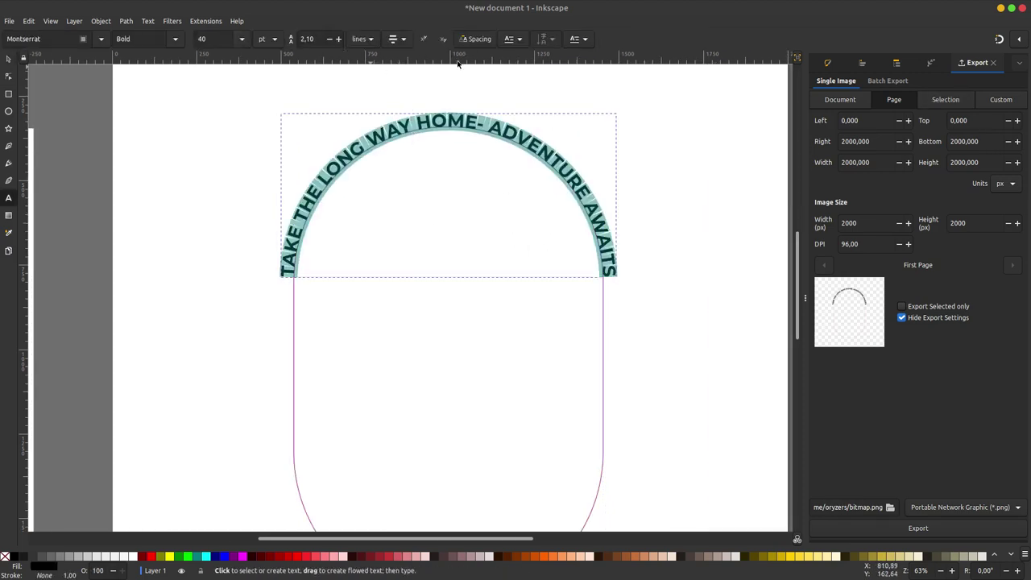
Step: Set the arched slogan's letter spacing to 10
{"action": "left_click", "coordinate": [406, 66]}
{"action": "type", "text": "10"}
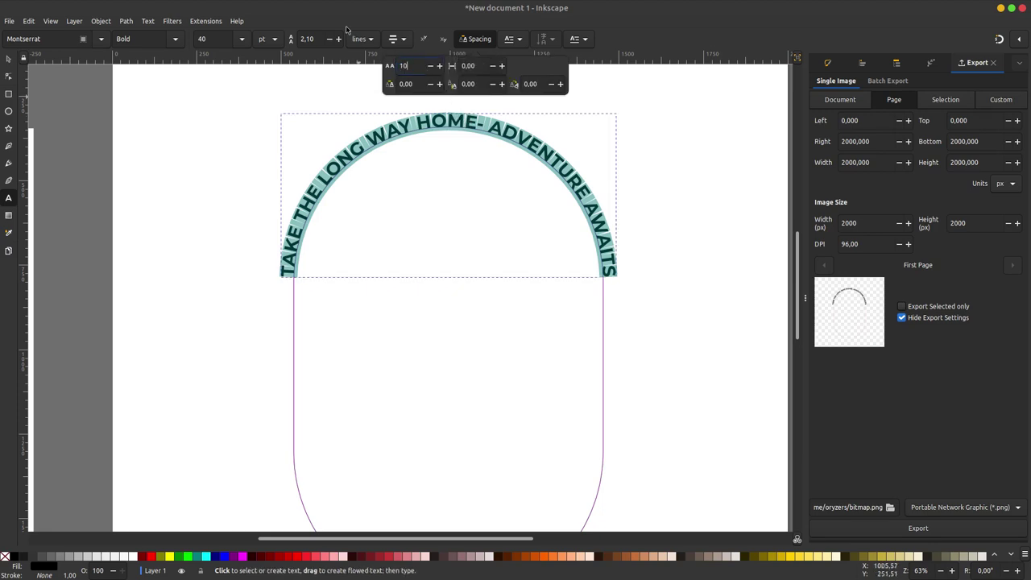
{"action": "key", "text": "Return"}
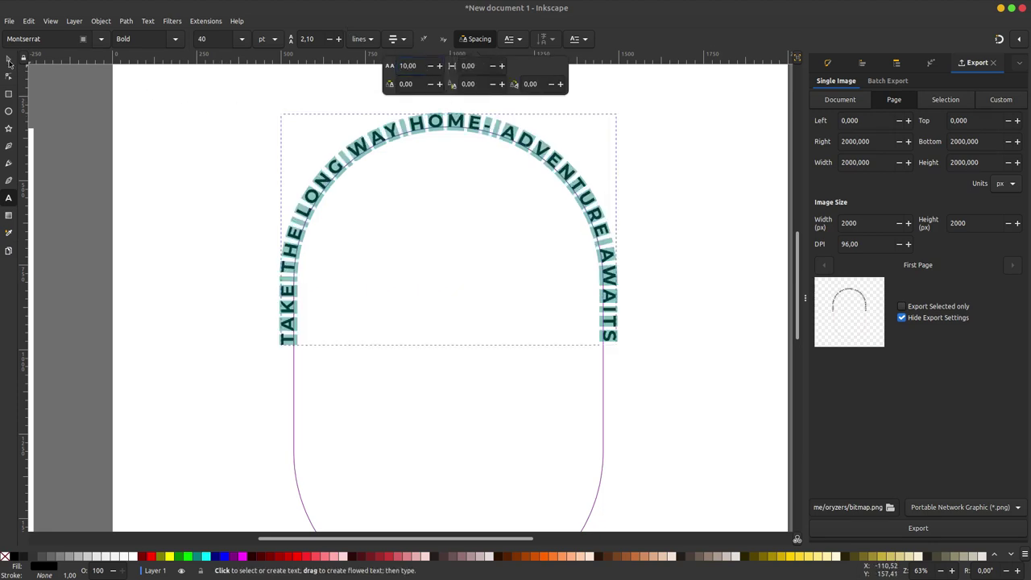
{"action": "key", "text": "F1"}
{"action": "key", "text": "Escape"}
{"action": "key", "text": "minus"}
{"action": "key", "text": "minus"}
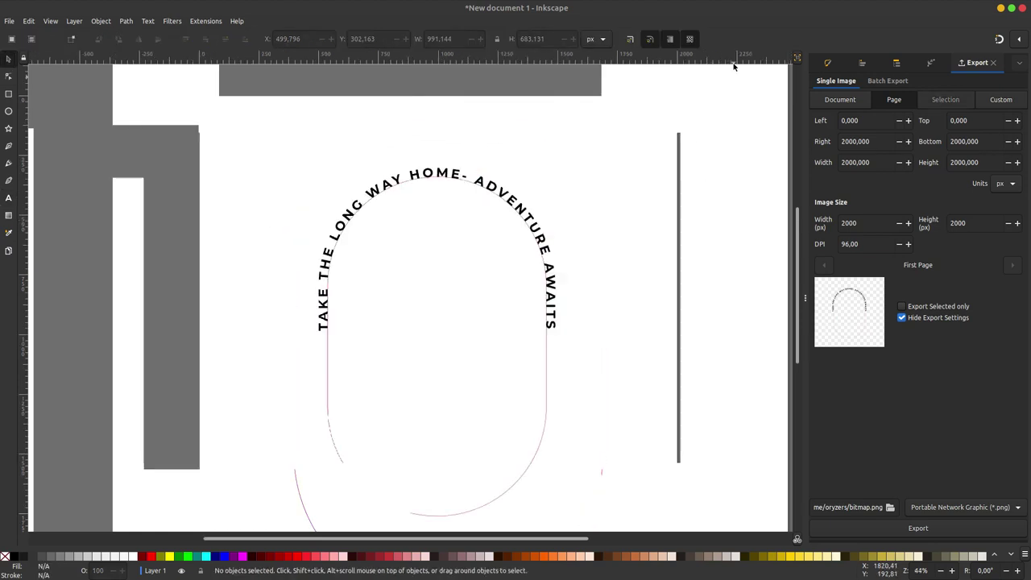
{"action": "key", "text": "minus"}
{"action": "key", "text": "minus"}
Step: Squeeze the arch path horizontally to about 760 px wide
{"action": "left_click", "coordinate": [457, 343]}
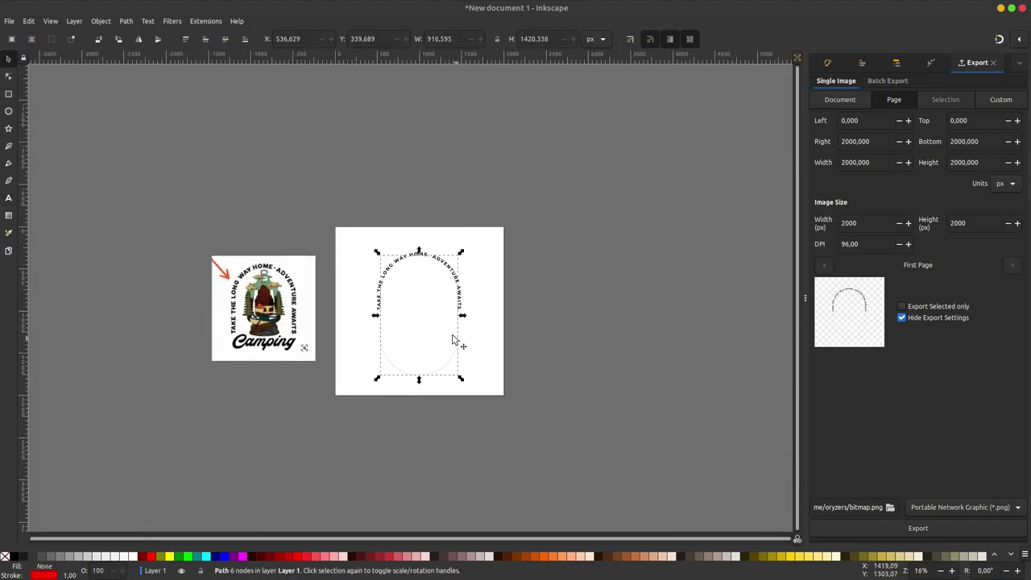
{"action": "scroll", "coordinate": [451, 336], "scroll_direction": "up", "scroll_amount": 1, "text": "ctrl"}
{"action": "left_click_drag", "start_coordinate": [466, 309], "coordinate": [449, 313]}
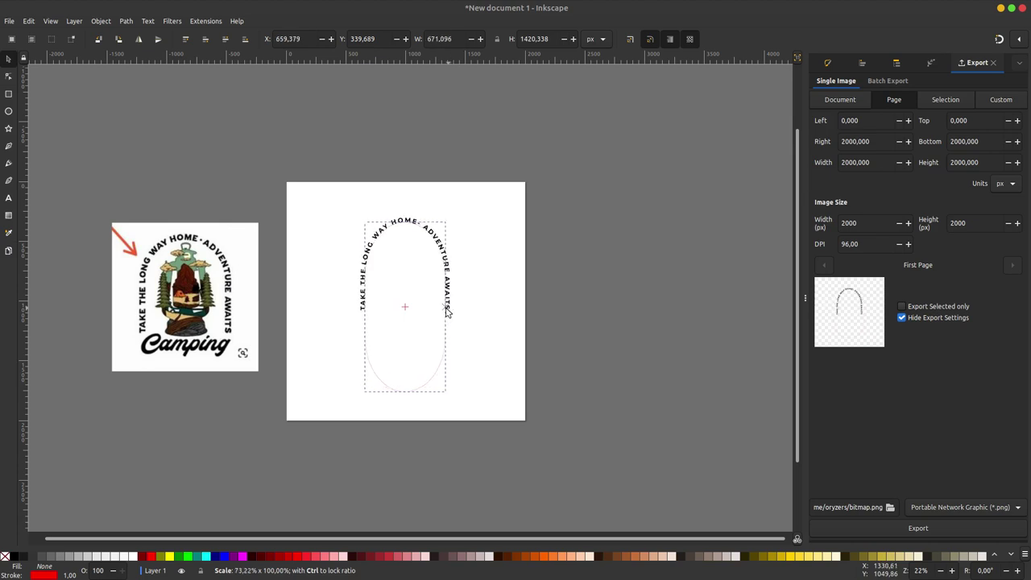
{"action": "left_click_drag", "start_coordinate": [450, 312], "coordinate": [455, 306]}
{"action": "left_click", "coordinate": [563, 247]}
{"action": "scroll", "coordinate": [483, 269], "scroll_direction": "left", "scroll_amount": 3}
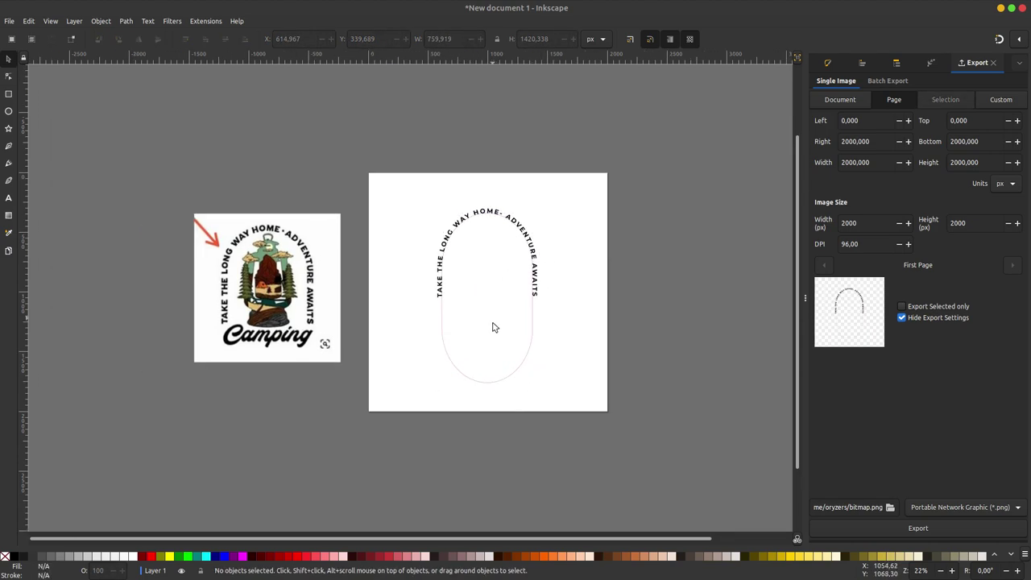
{"action": "scroll", "coordinate": [512, 298], "scroll_direction": "left", "scroll_amount": 1}
{"action": "scroll", "coordinate": [539, 274], "scroll_direction": "left", "scroll_amount": 1}
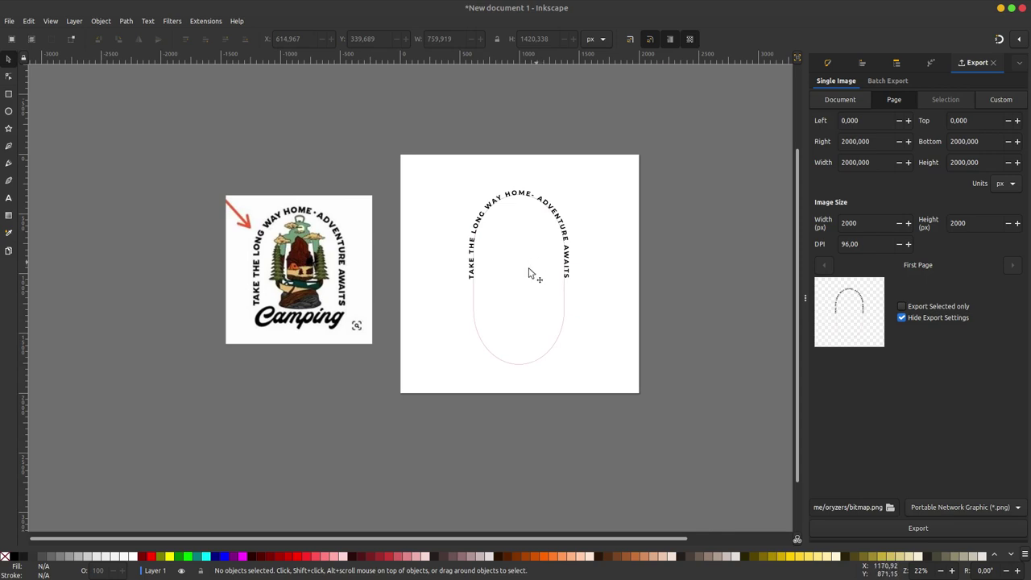
{"action": "scroll", "coordinate": [531, 272], "scroll_direction": "left", "scroll_amount": 1}
{"action": "scroll", "coordinate": [528, 274], "scroll_direction": "up", "scroll_amount": 1}
{"action": "left_click", "coordinate": [460, 322]}
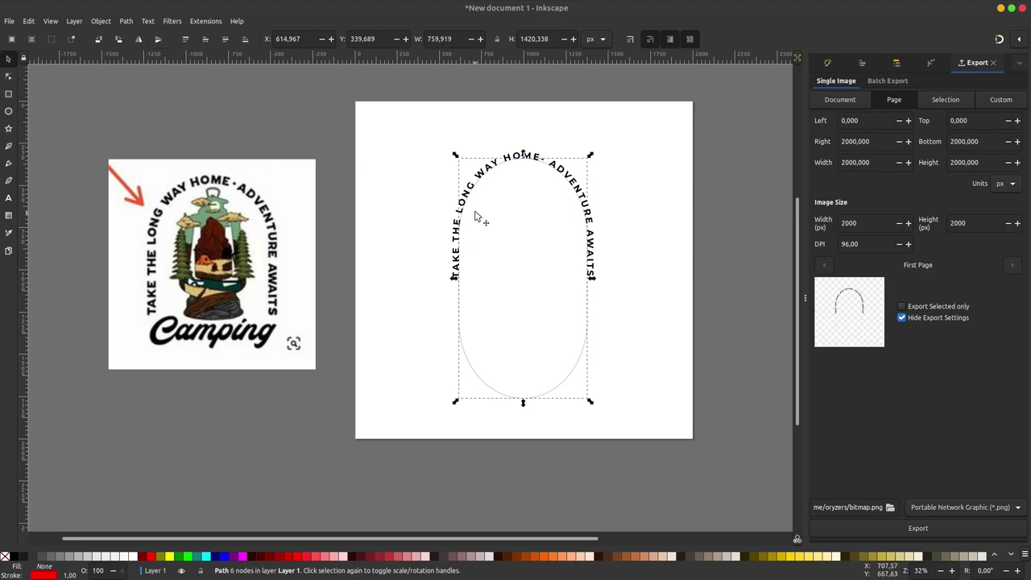
{"action": "left_click", "coordinate": [125, 21]}
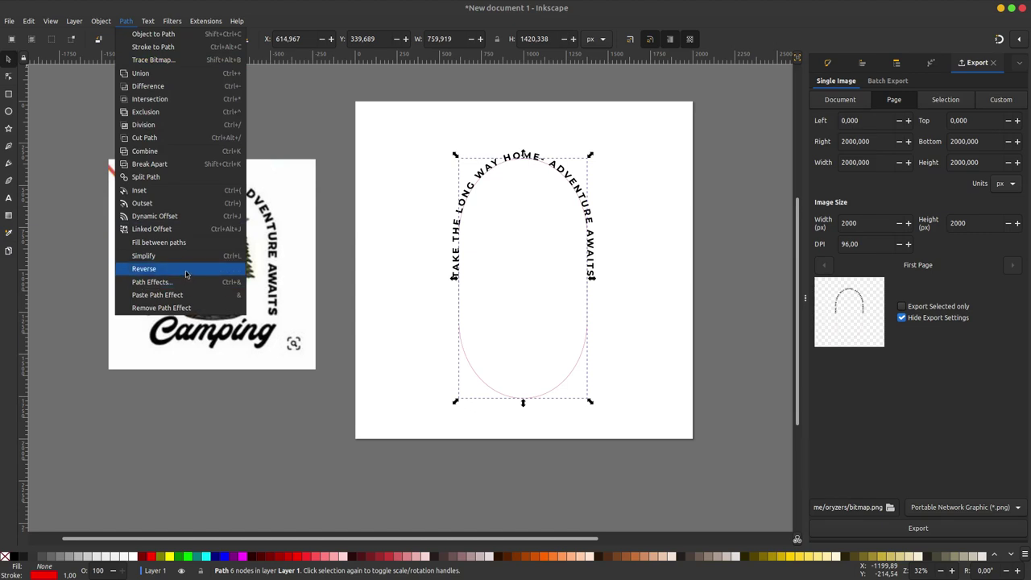
{"action": "left_click", "coordinate": [395, 173]}
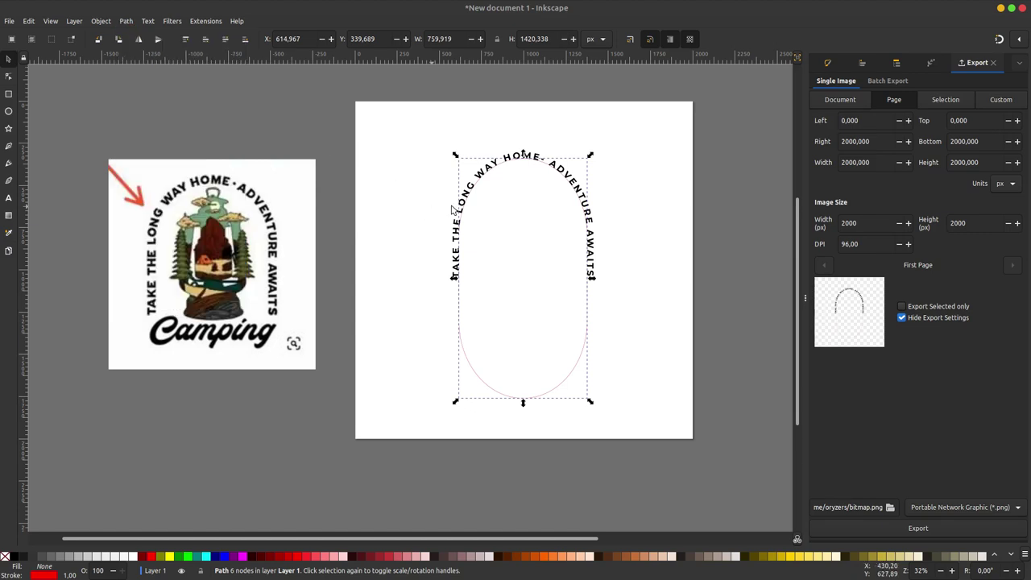
{"action": "key", "text": "t"}
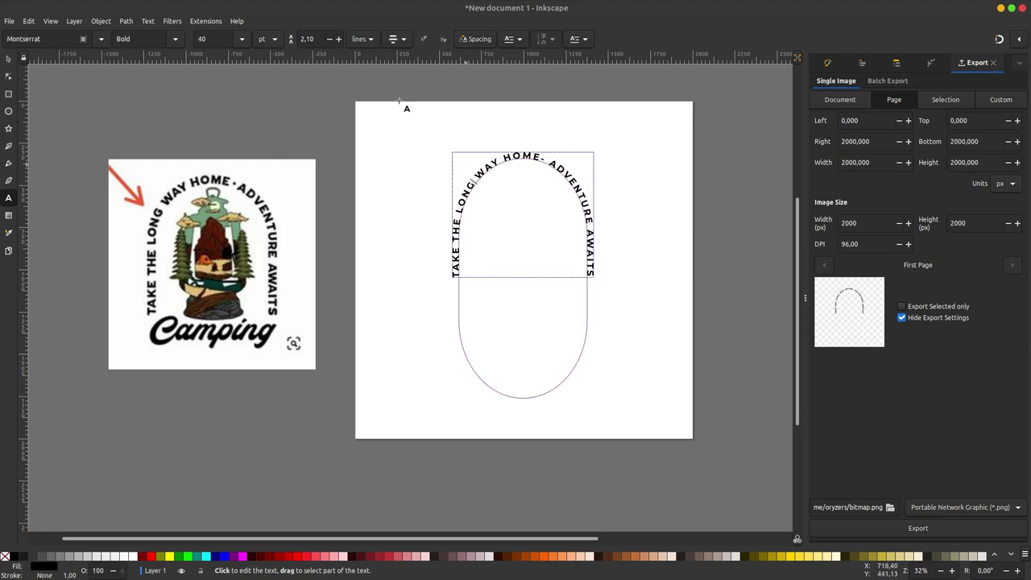